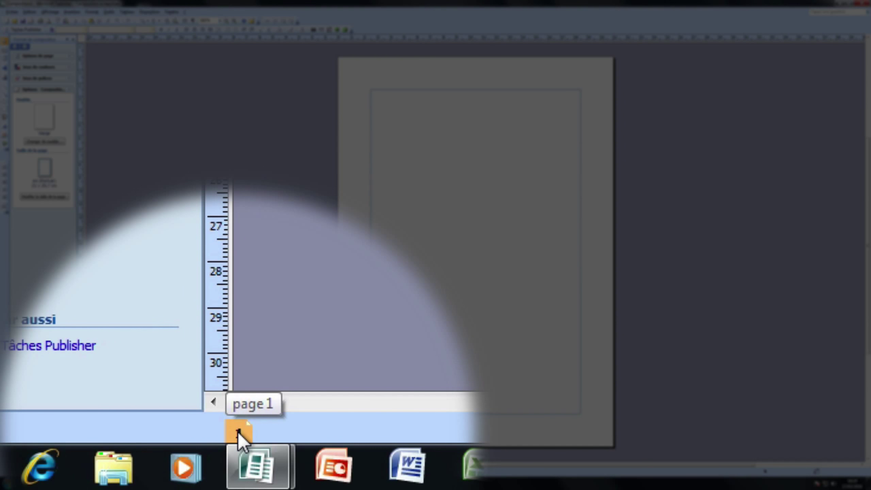
Insert 5 blank pages after page 1
right_click(238, 431)
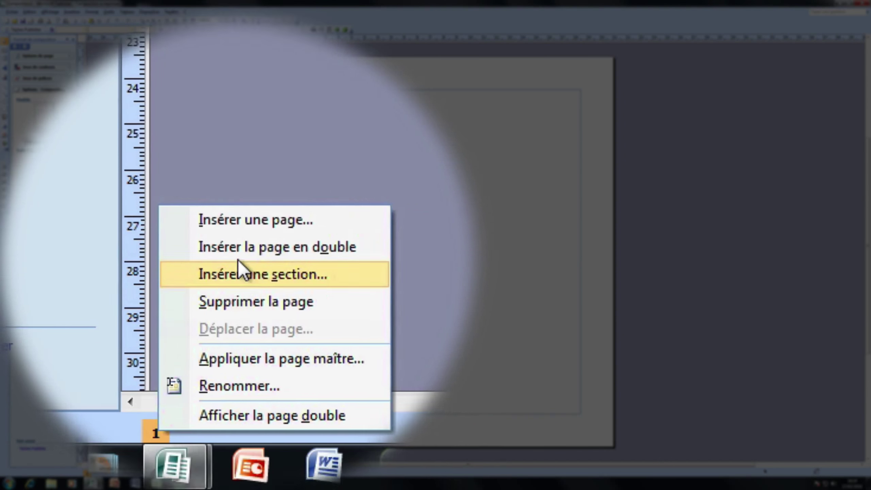
click(329, 219)
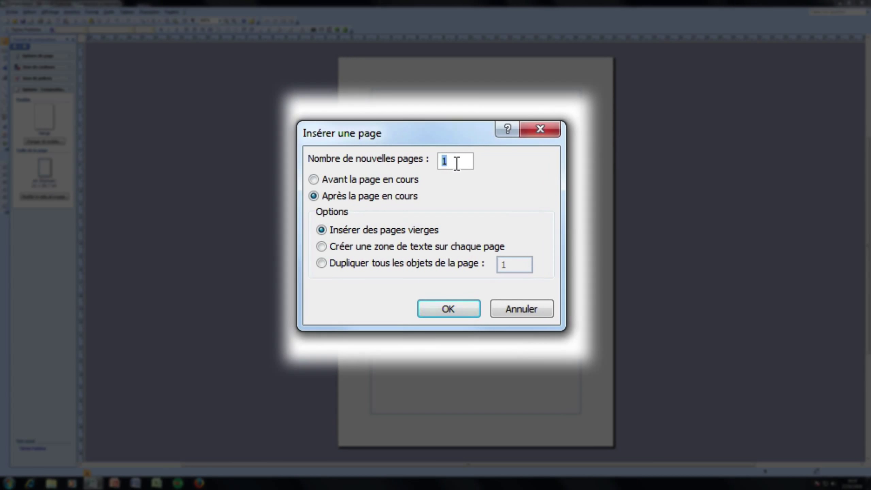
text(5)
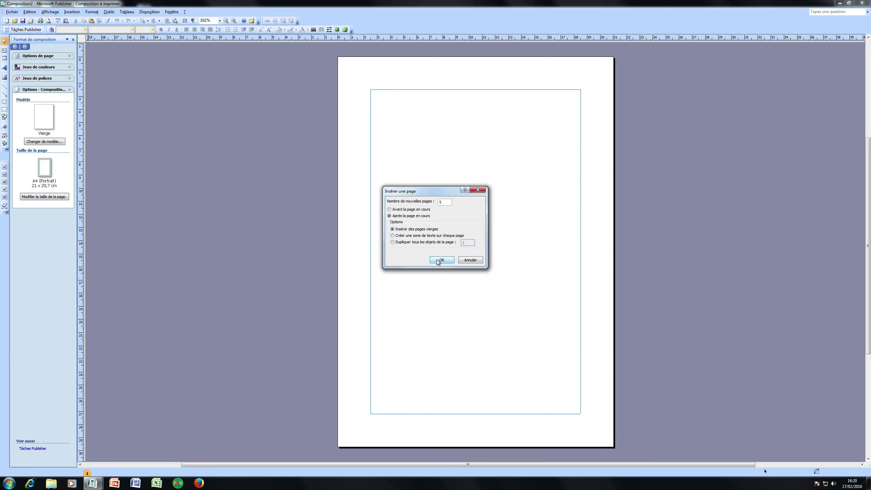
click(438, 259)
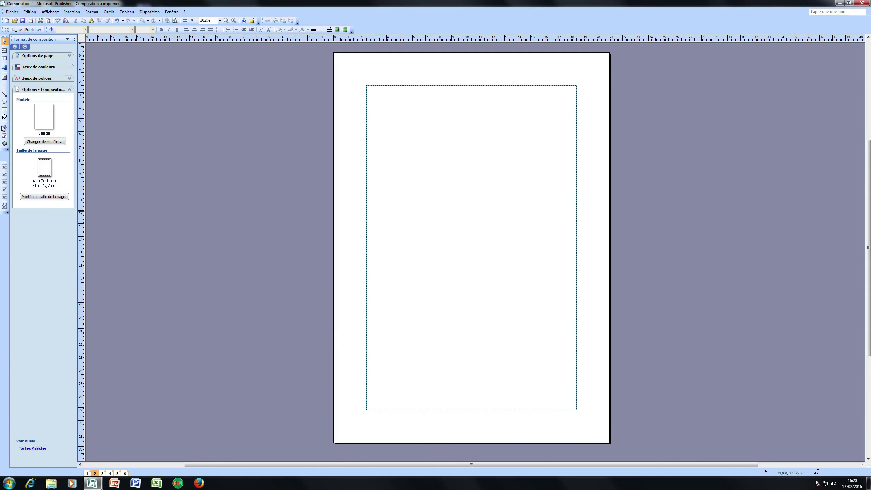
Draw a text box about 2.2 cm square containing 2 on page 2 and move it to the page's upper-right corner
click(4, 51)
drag(431, 271, 464, 301)
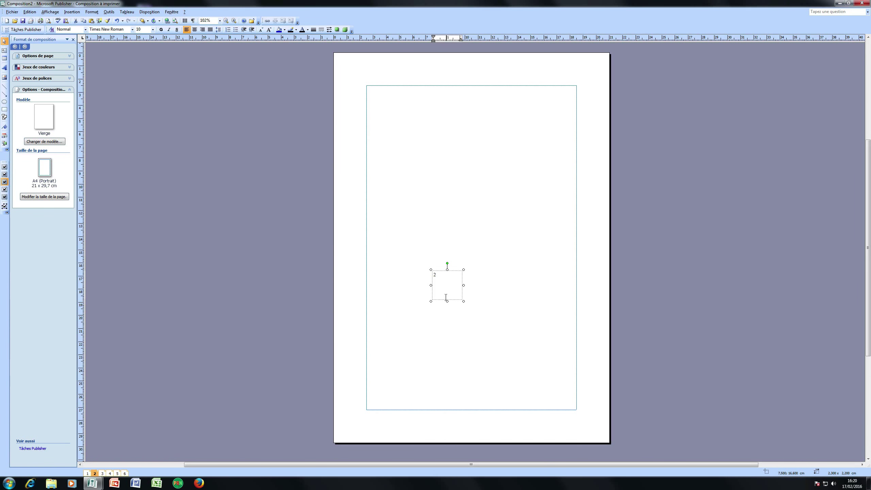
drag(453, 301, 595, 87)
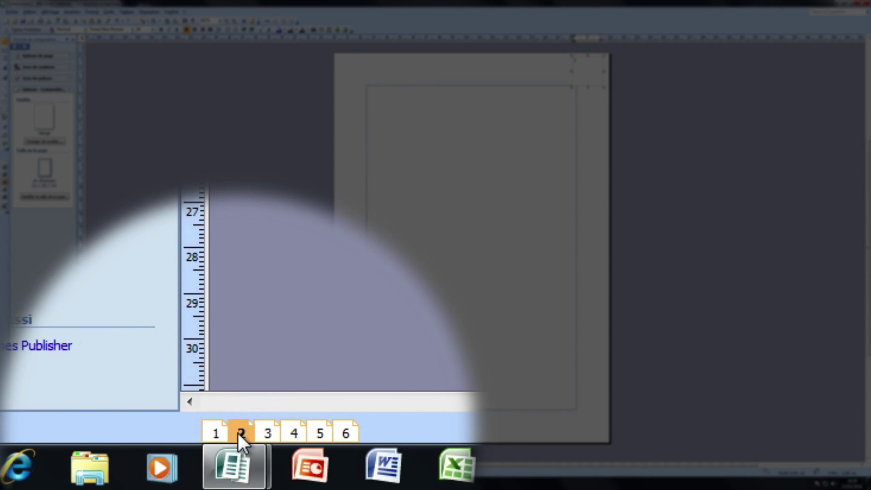
Delete the manually created page number text box from the page's upper-right corner
drag(237, 431, 236, 429)
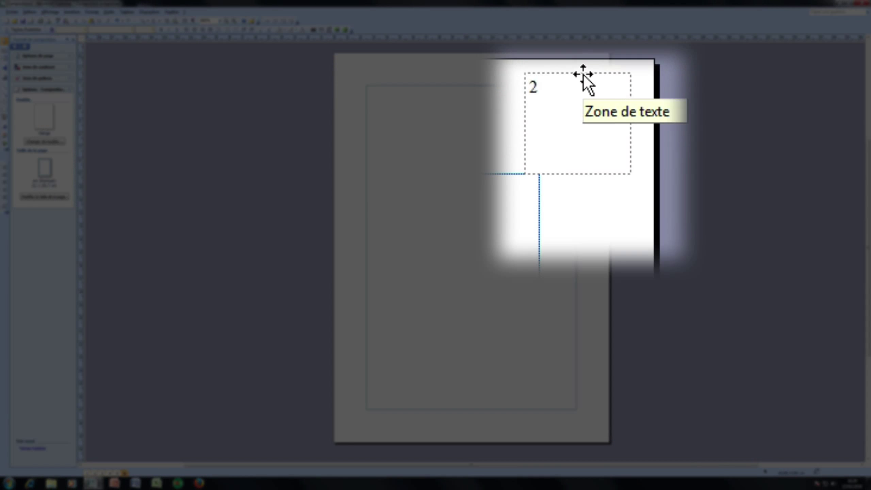
click(588, 43)
key(Delete)
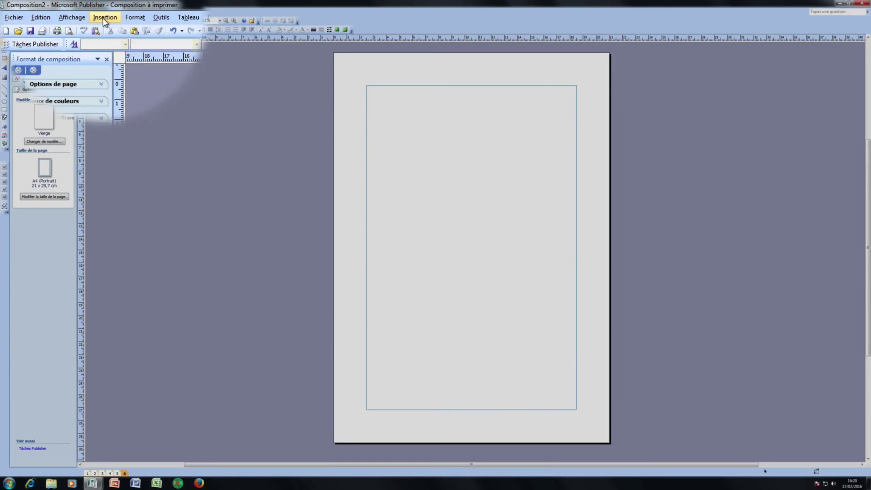
Insert automatic page numbers in the footer (Bas de la page), aligned À droite, with the number shown on the first page
click(102, 17)
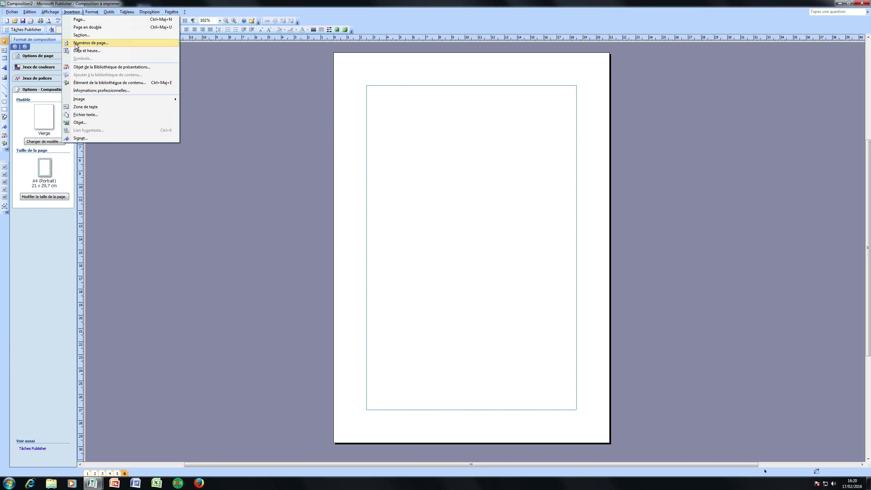
click(76, 45)
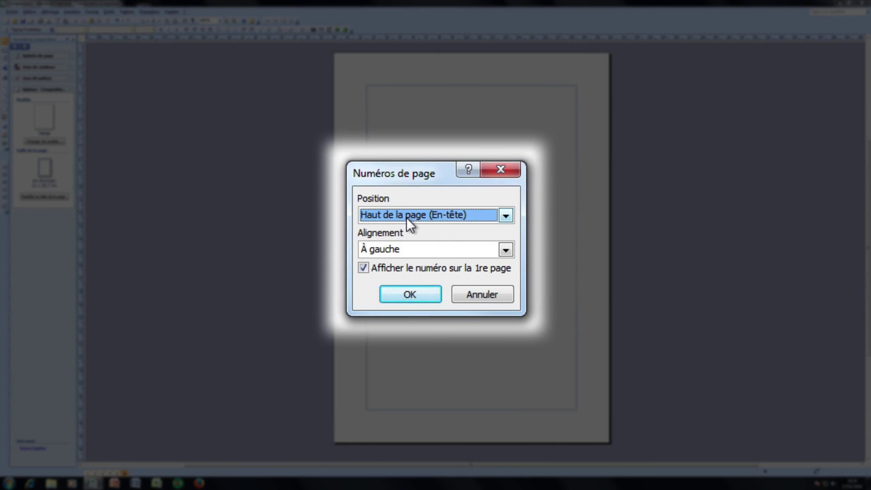
click(407, 217)
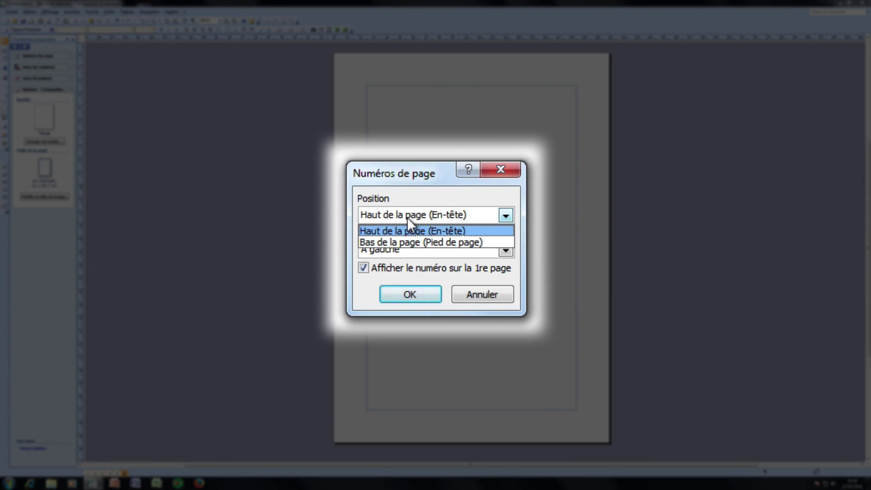
click(403, 241)
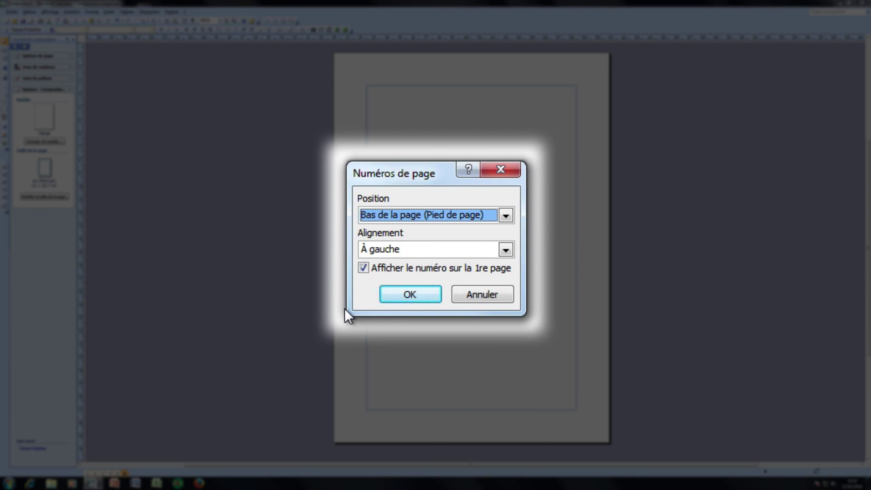
click(378, 250)
click(376, 287)
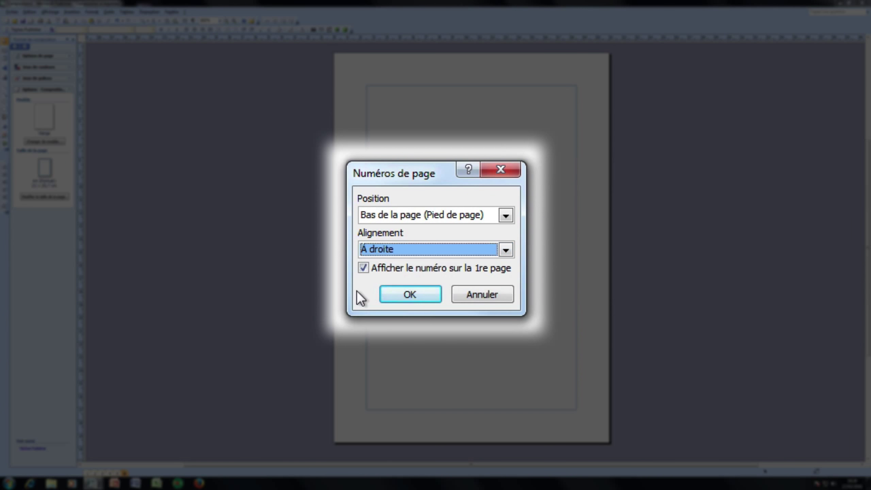
click(400, 250)
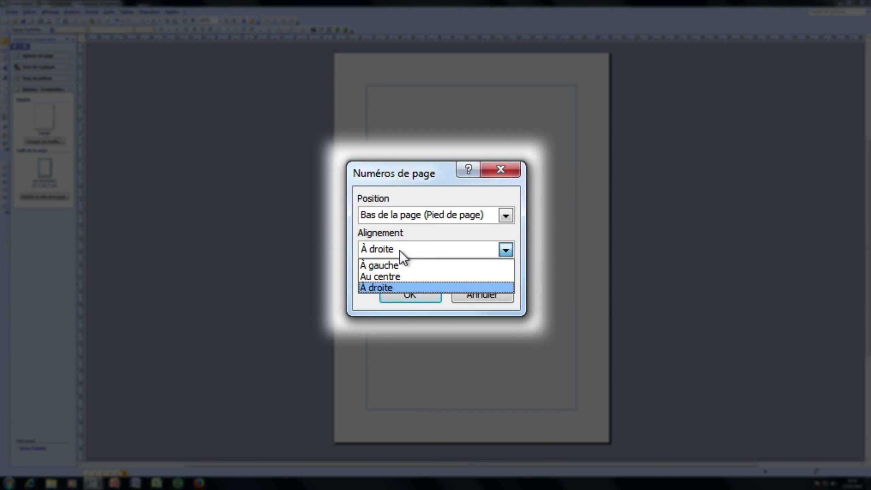
click(395, 287)
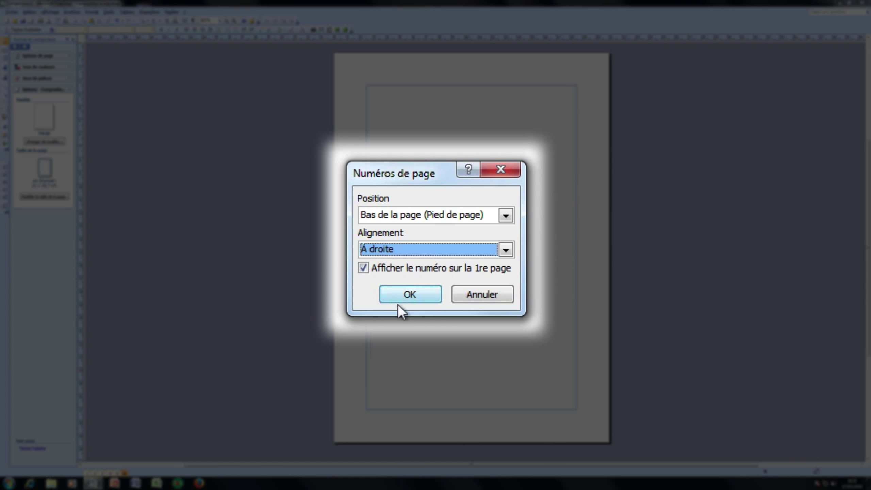
click(425, 261)
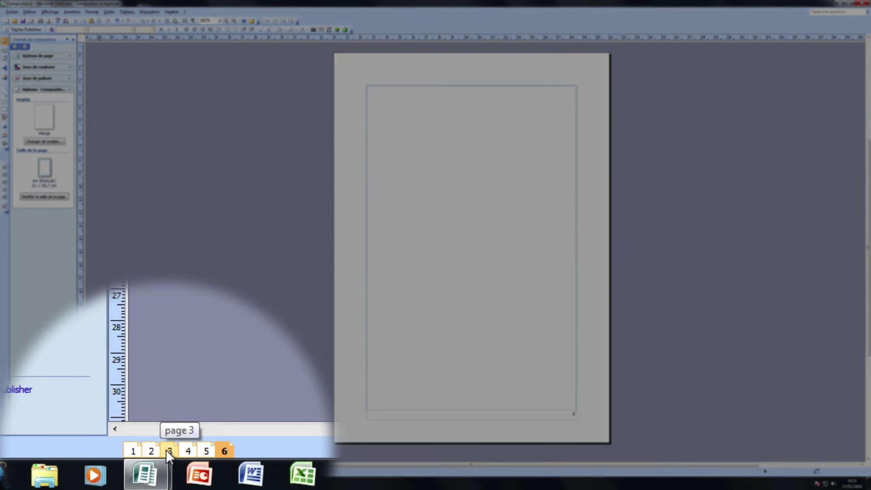
Check the page numbers on individual pages and in a six-page print preview, zoomed in, and close the preview
click(168, 451)
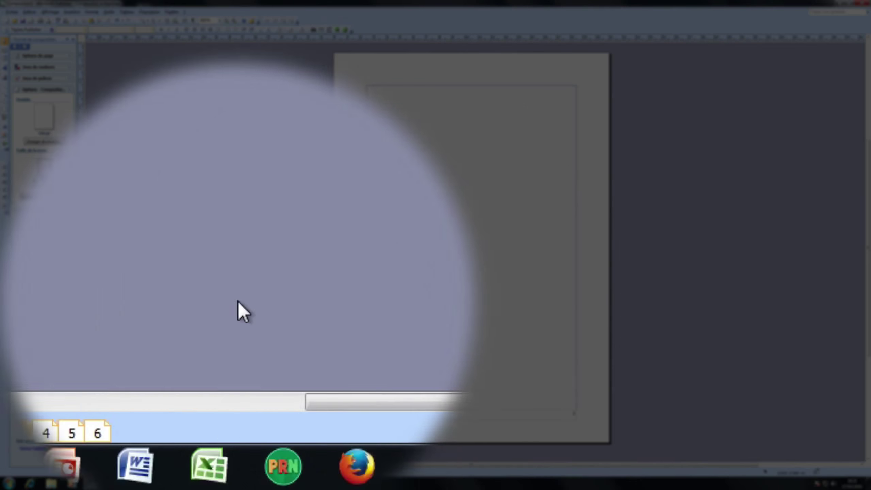
click(237, 434)
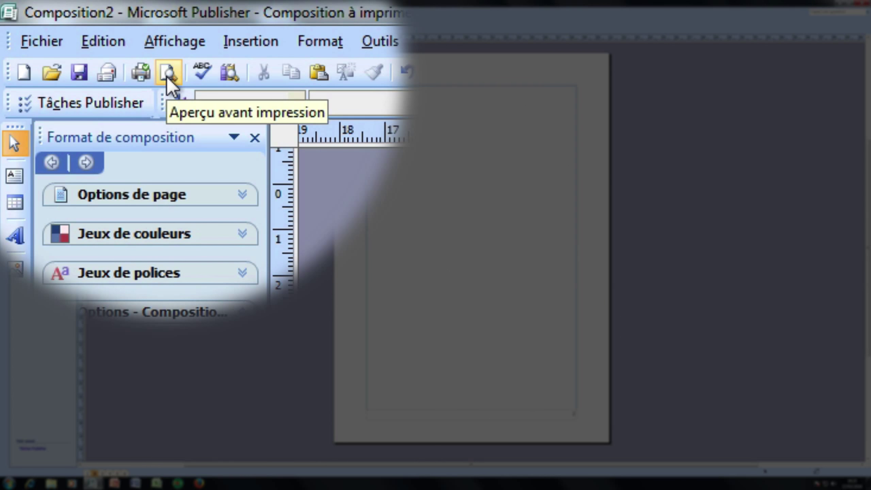
click(168, 77)
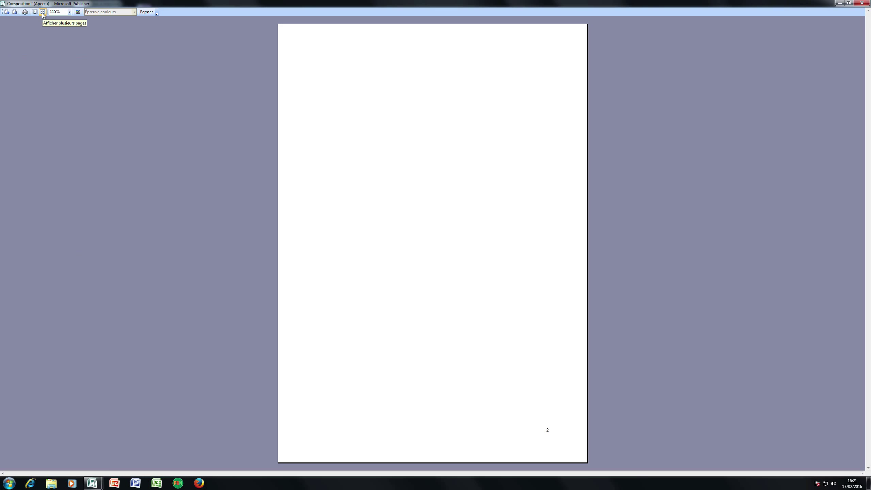
click(43, 13)
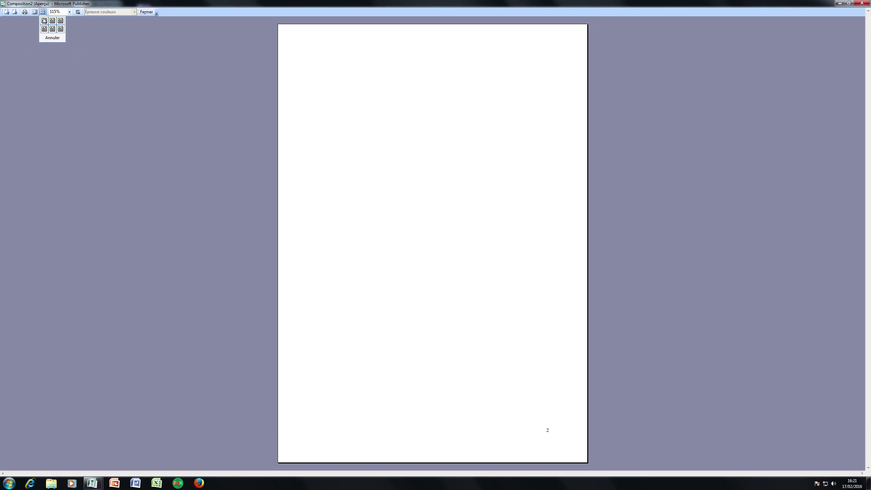
click(61, 29)
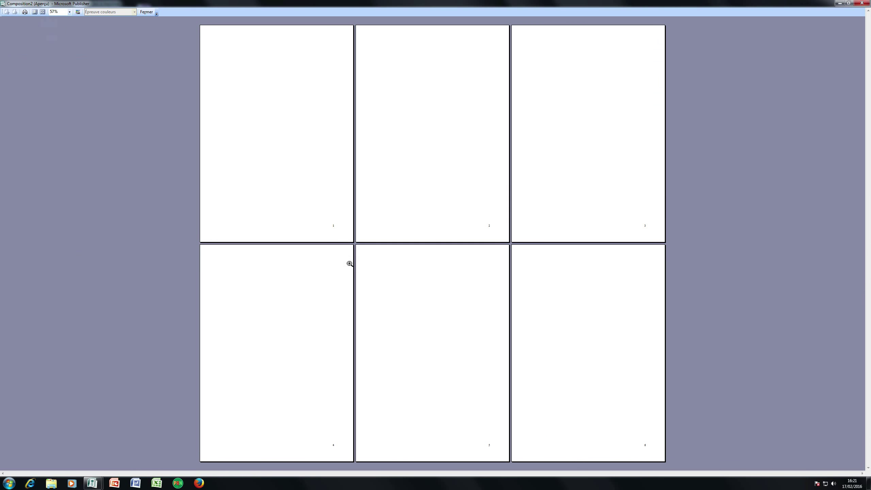
click(334, 230)
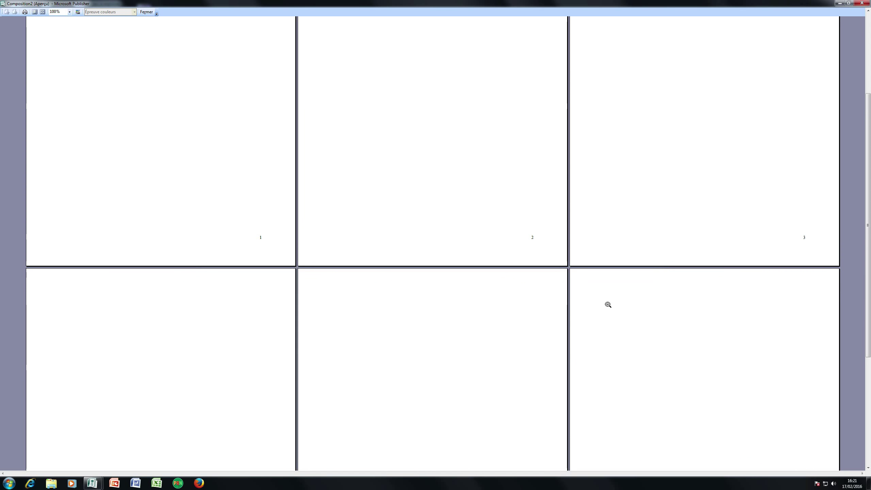
scroll(607, 302, down, 1)
click(146, 12)
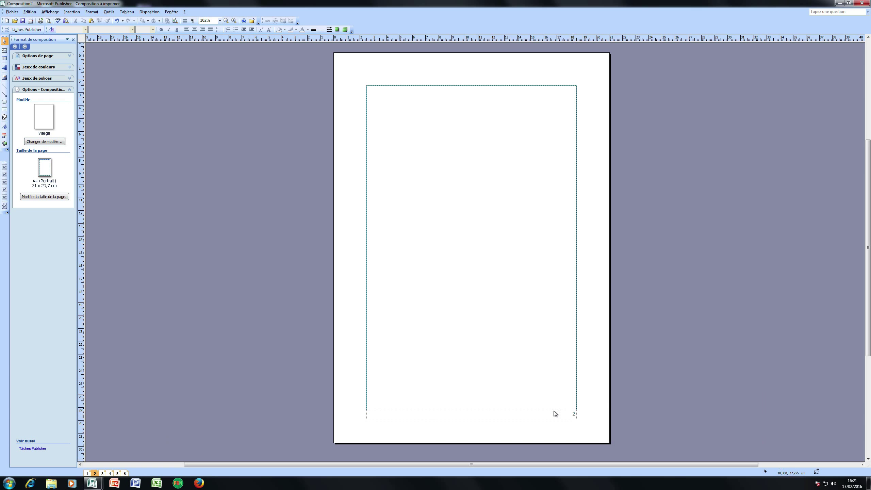
Open the page footer for editing, switch to the header and return to the footer
double_click(435, 419)
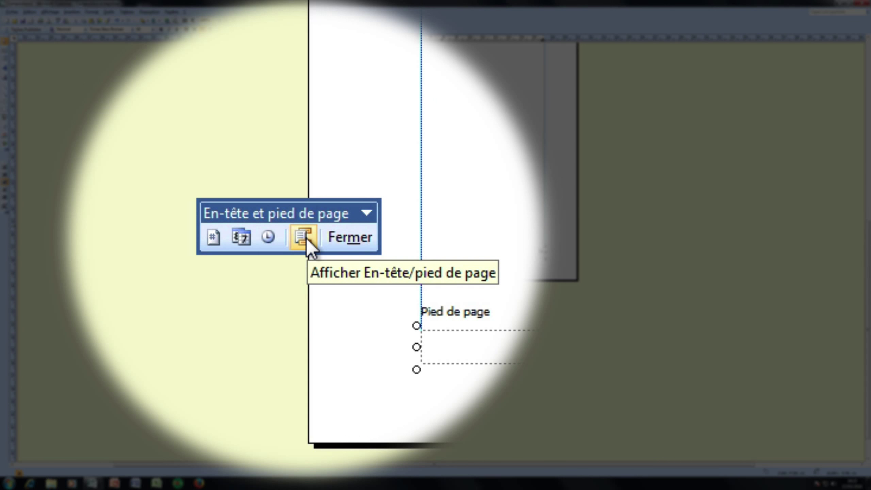
click(303, 237)
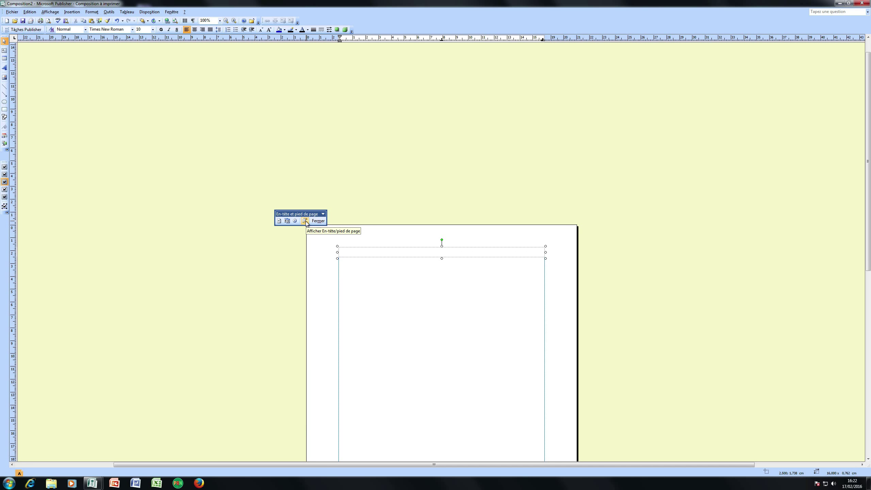
click(305, 221)
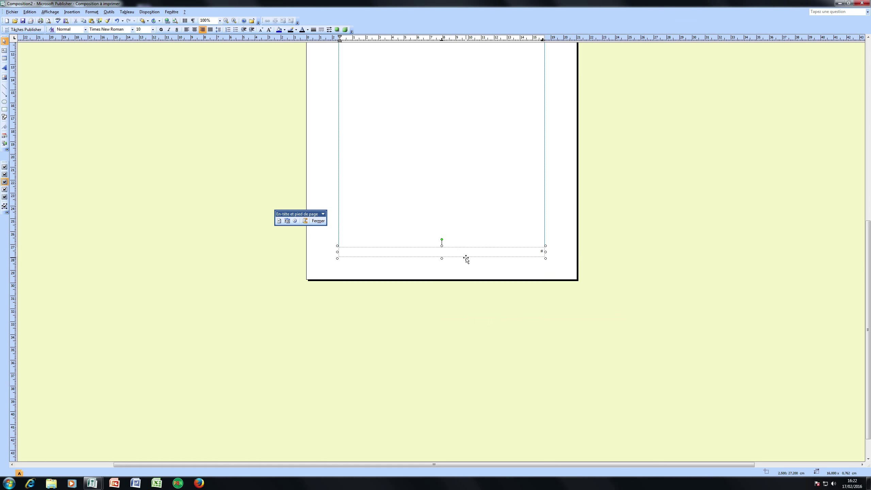
Move the footer box to about 4.3 cm, 28.2 cm and fill it with a dark orange-brown from the standard colours
drag(466, 258, 489, 269)
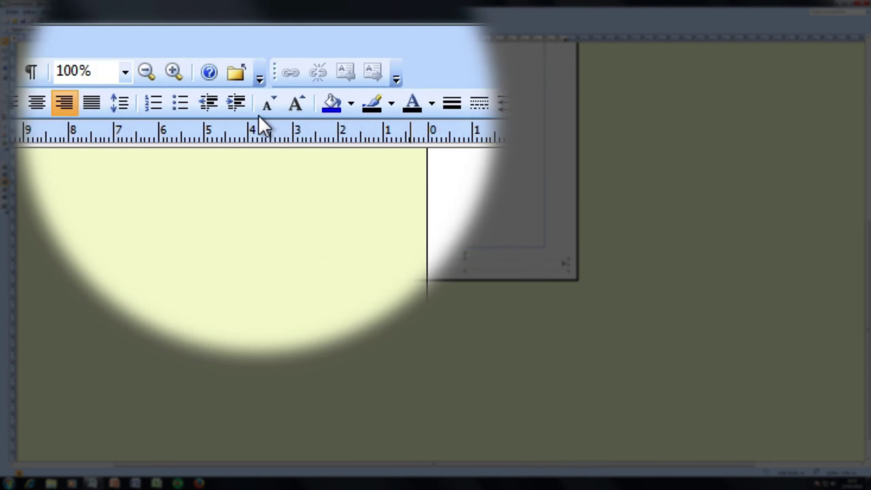
click(283, 30)
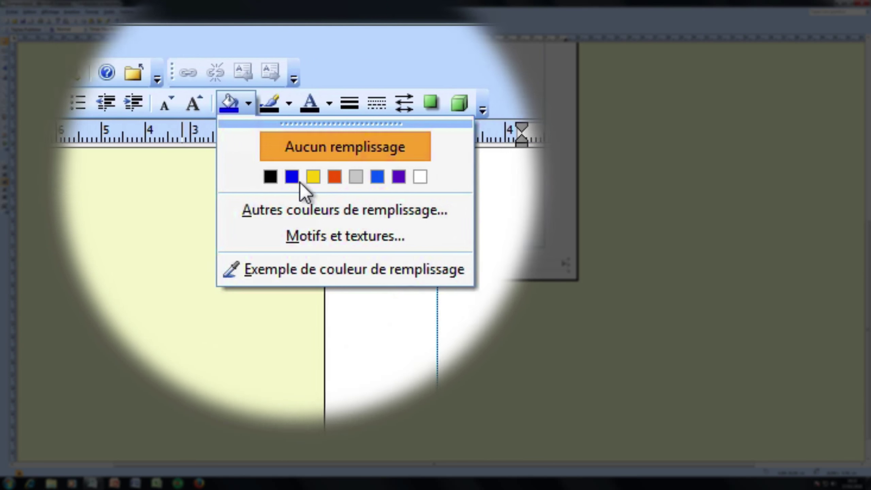
click(311, 211)
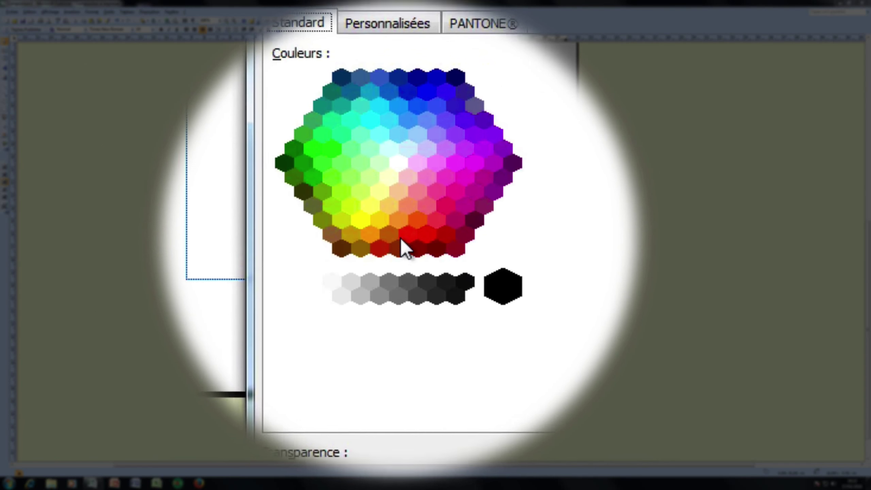
click(365, 190)
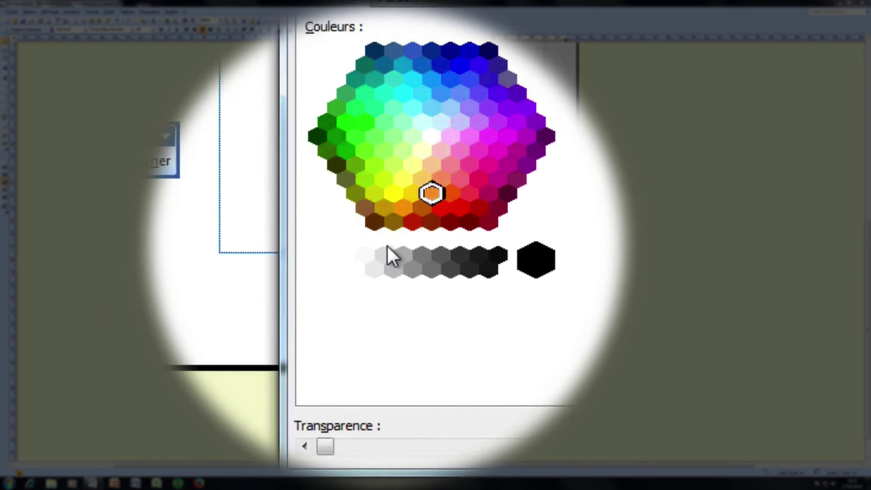
click(533, 162)
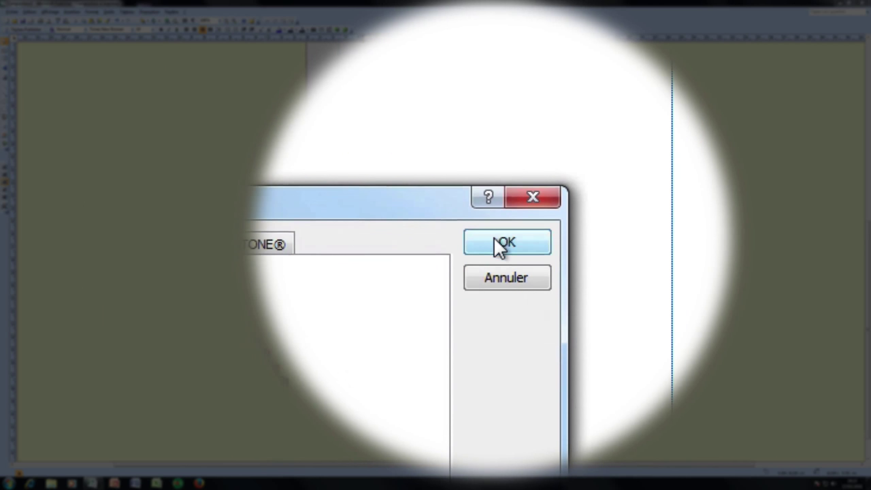
click(502, 247)
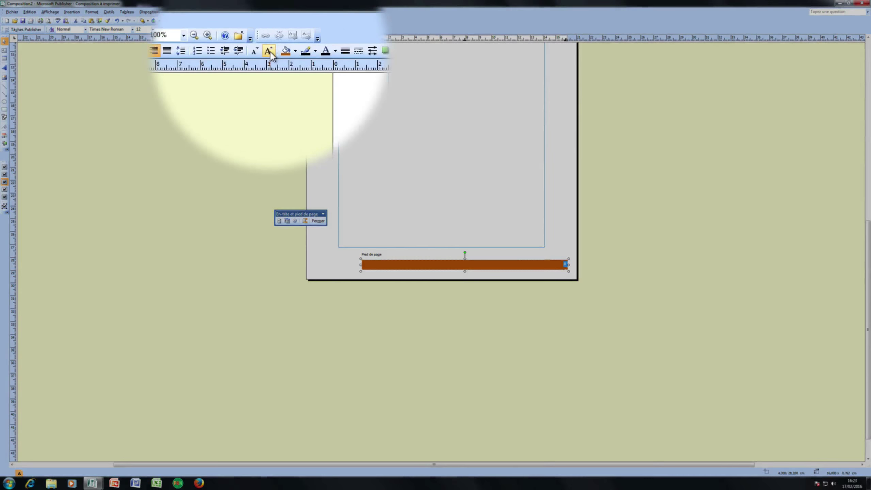
Enlarge the footer's page number to font size 80 and extend the footer box upward to about 1.46 cm high
click(269, 30)
click(270, 30)
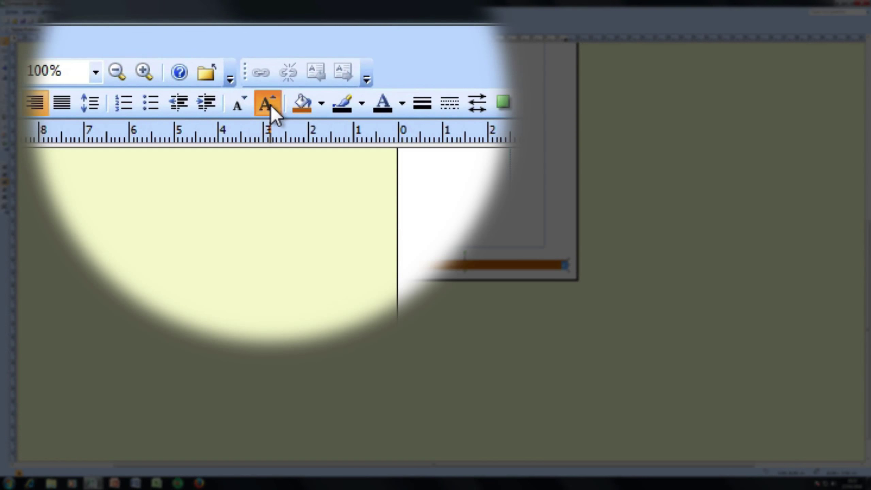
click(270, 105)
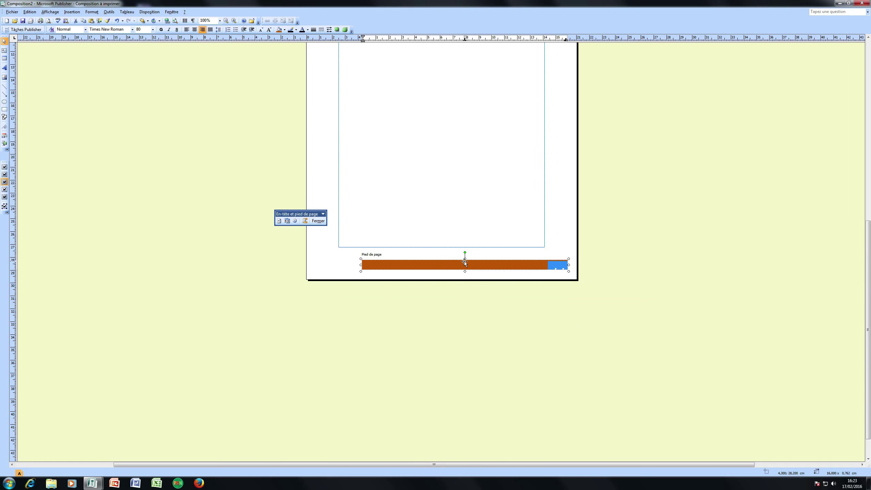
drag(465, 259, 465, 249)
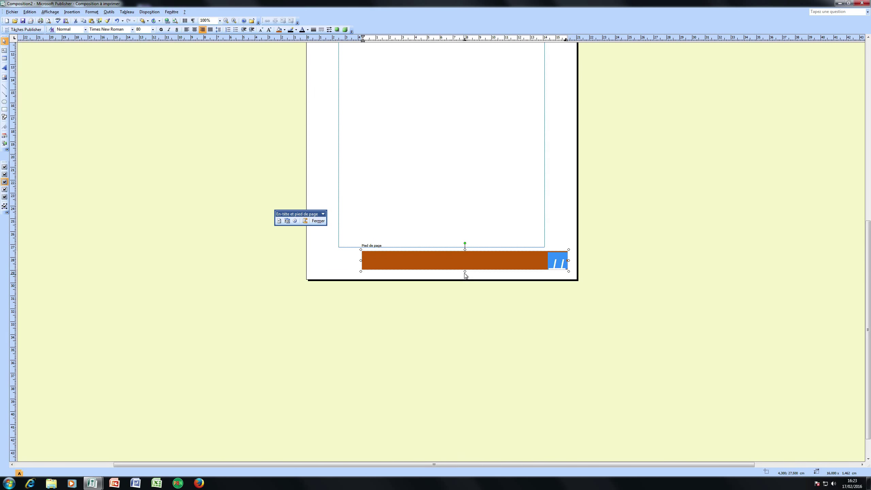
Extend the footer box to 2 cm high and about 23.7 cm wide, and reduce the page number to font size 48
click(464, 271)
drag(464, 276, 465, 279)
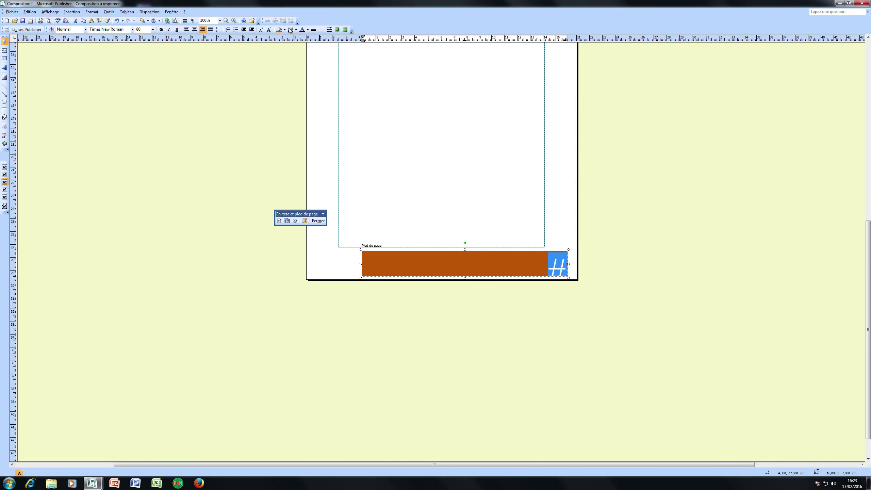
click(261, 30)
click(261, 30)
drag(361, 264, 262, 252)
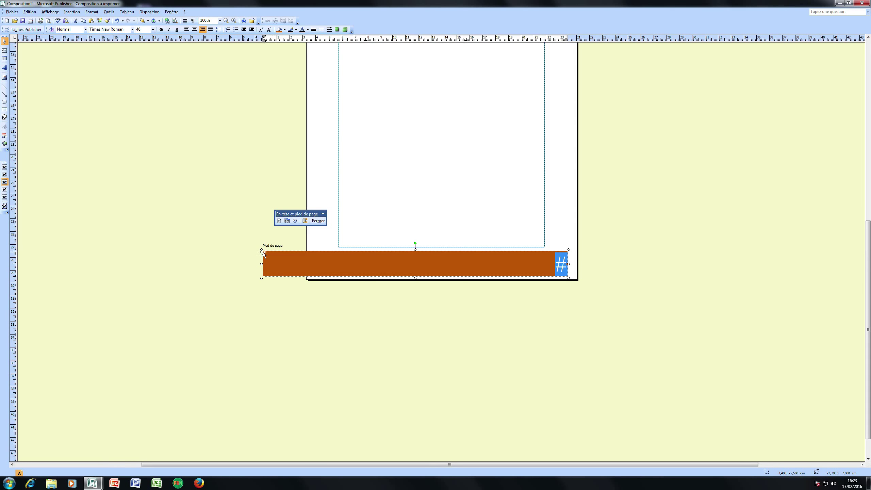
click(287, 335)
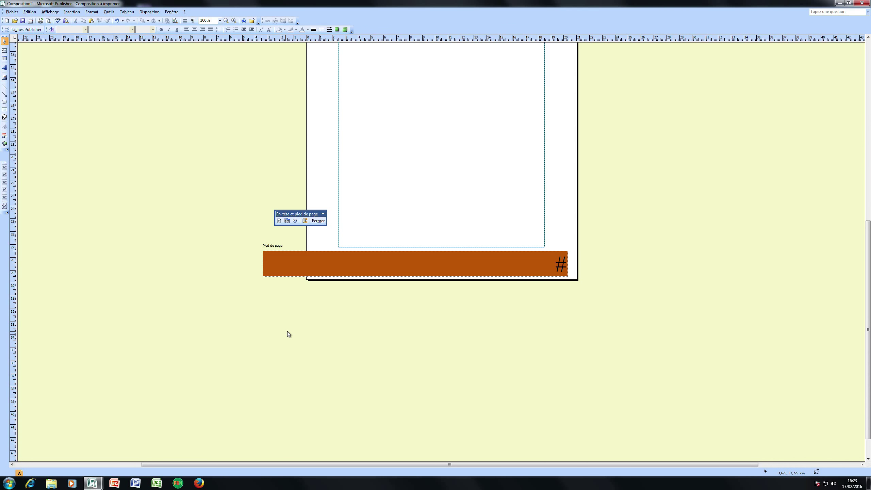
Set the font colour of the footer's page number to white
double_click(556, 266)
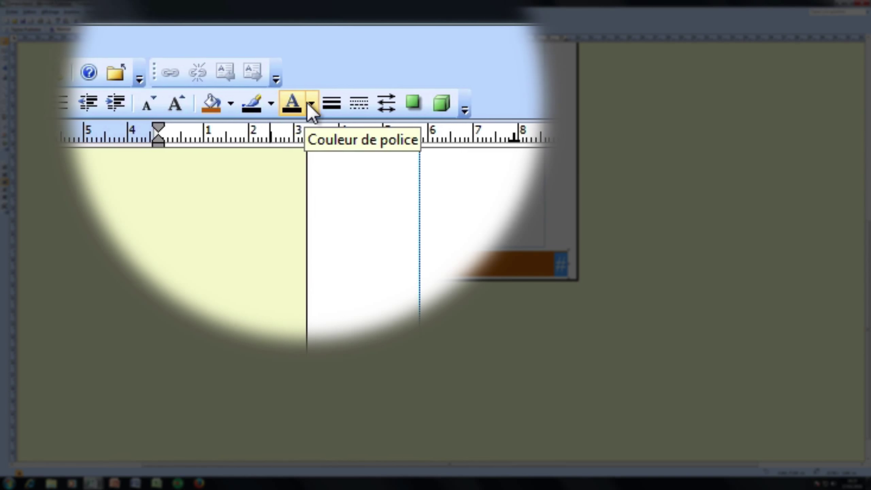
click(310, 104)
click(463, 141)
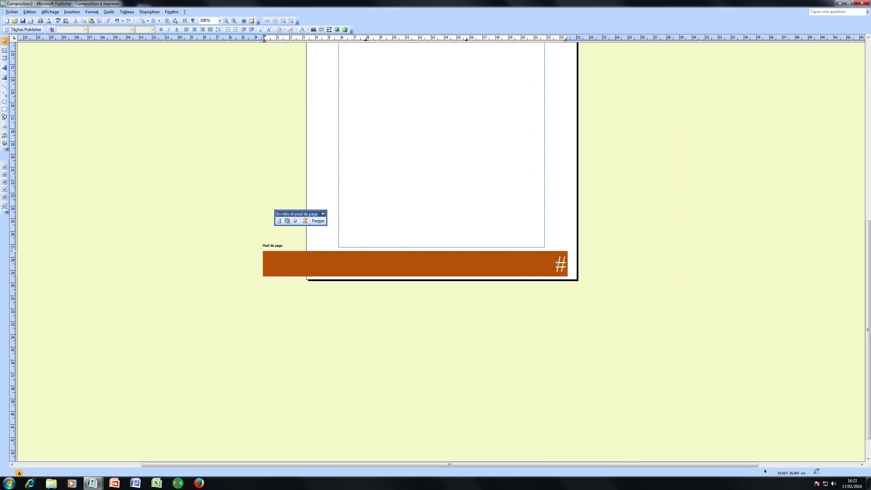
Change the font of the footer's page number to Script MT Bold
drag(555, 263, 581, 263)
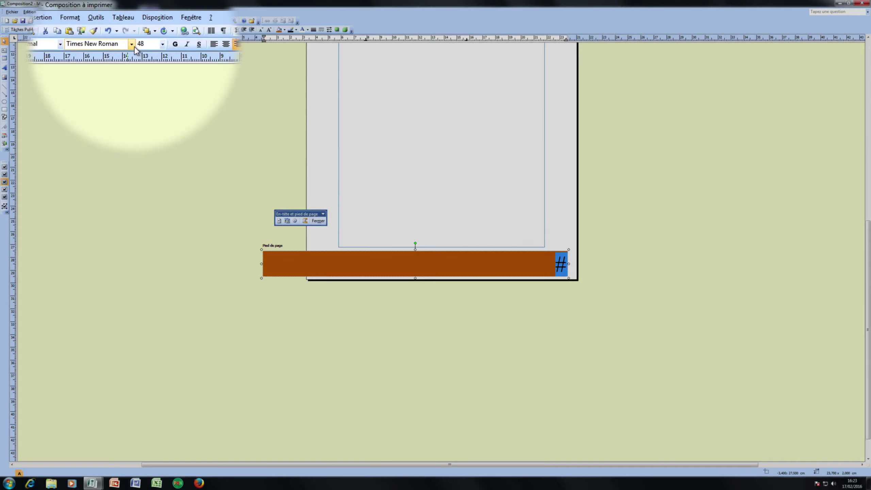
click(132, 29)
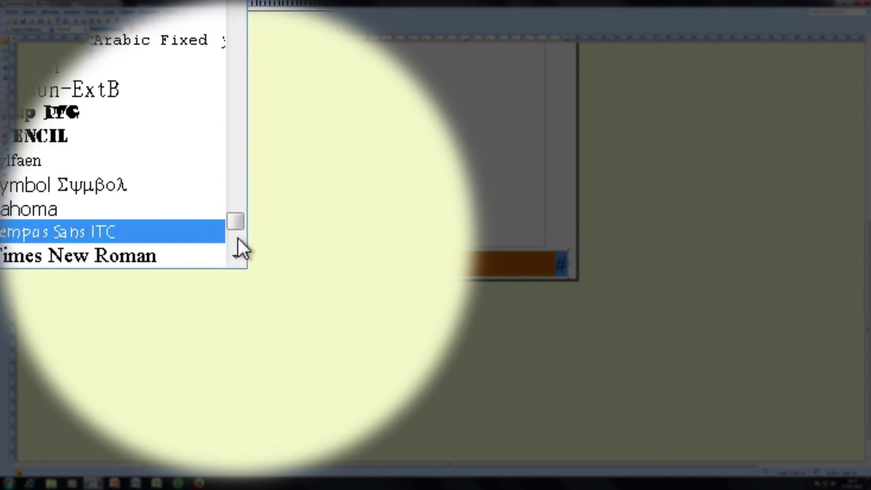
drag(318, 215, 319, 191)
drag(238, 239, 239, 245)
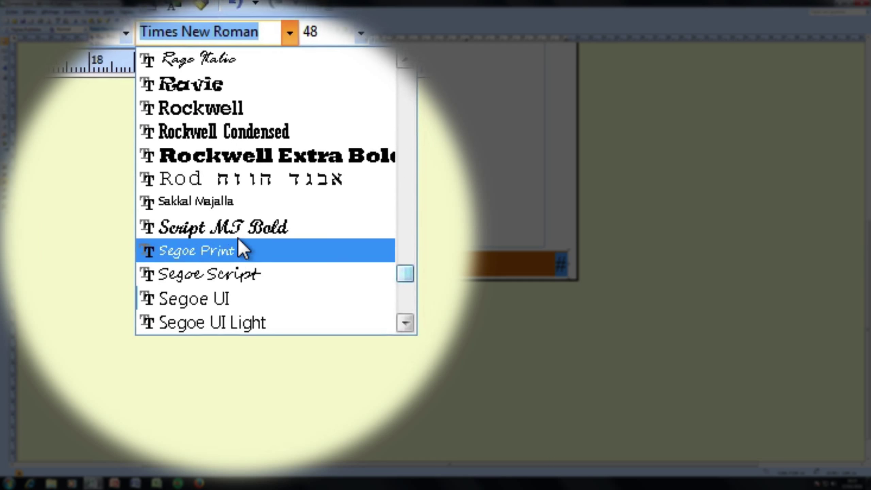
click(239, 238)
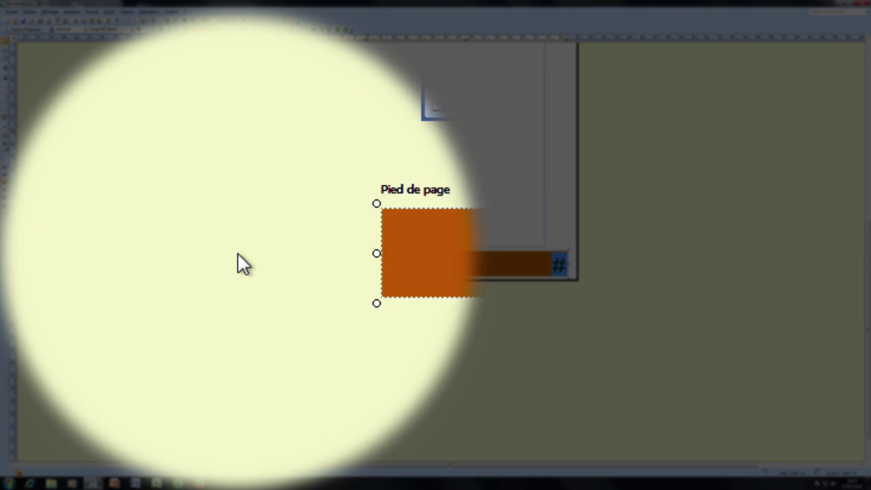
click(235, 105)
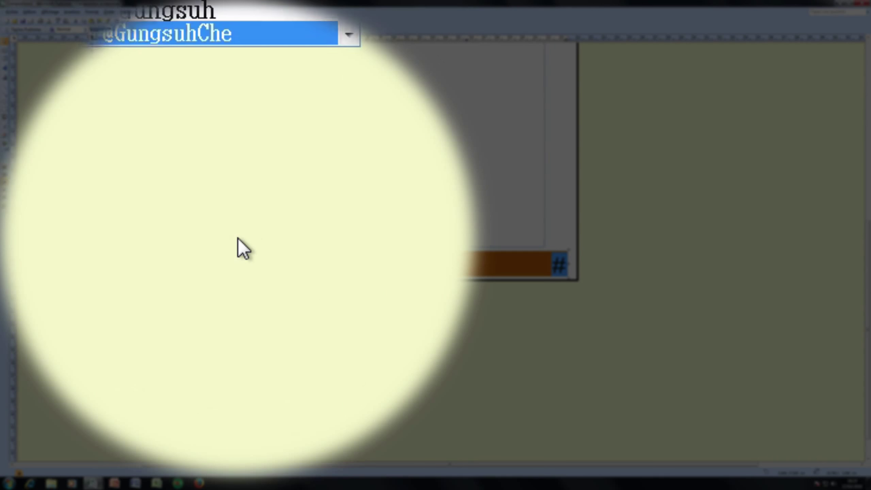
click(238, 238)
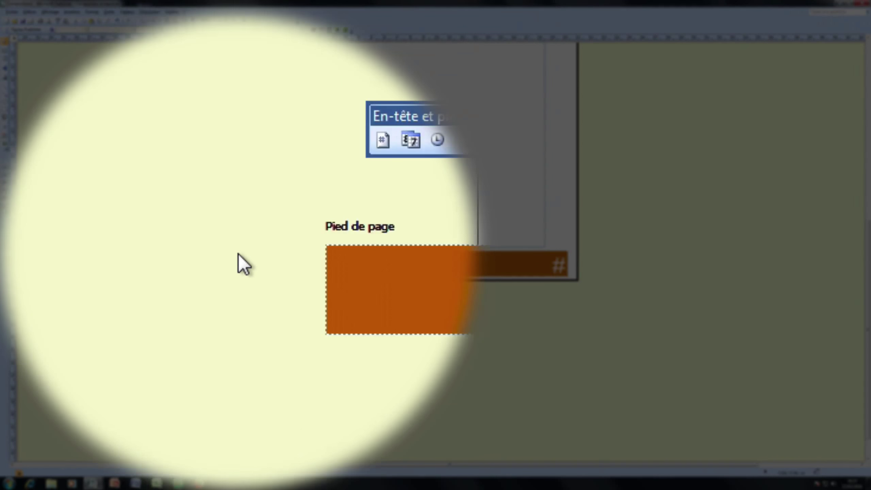
Leave footer editing, check the restyled footer on all six pages in the print preview and close the preview
click(317, 220)
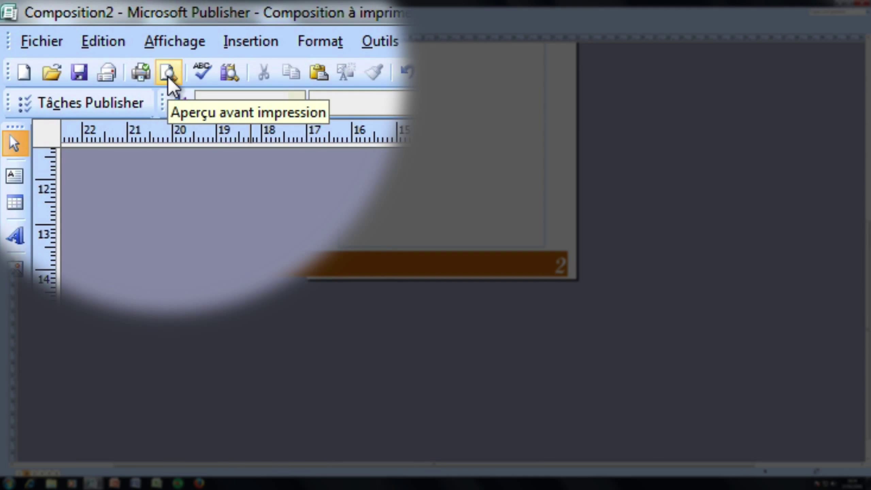
click(167, 76)
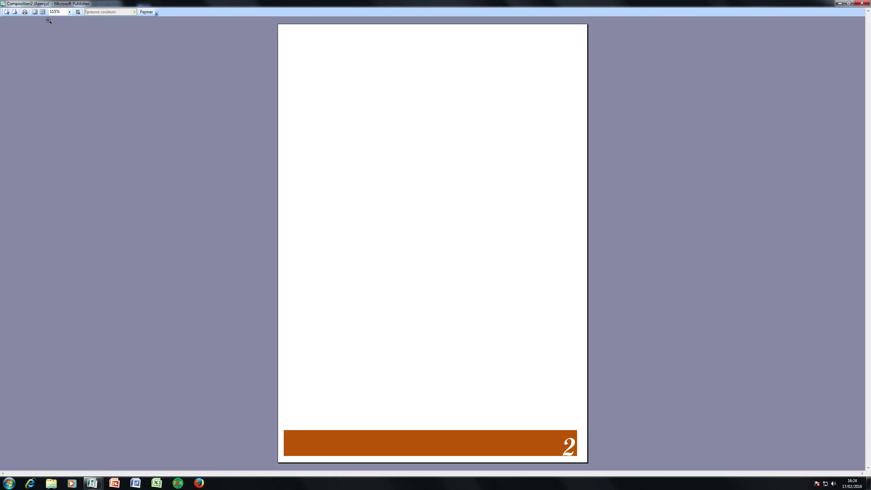
click(61, 30)
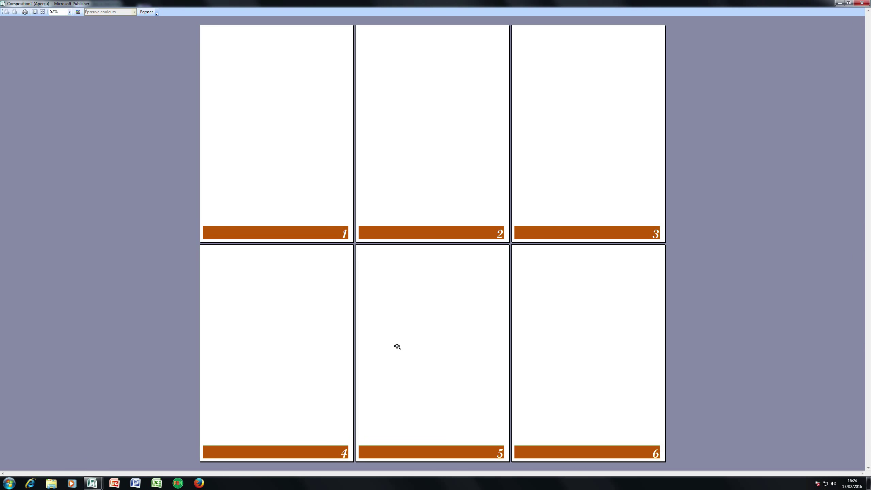
click(151, 15)
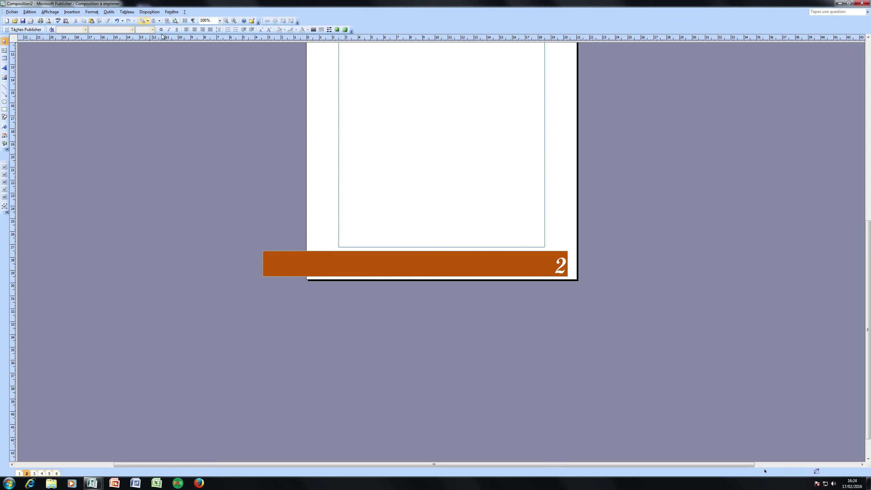
Reopen the footer, tilt its box slightly counterclockwise and move it down to about -3 cm, 27.2 cm
double_click(417, 274)
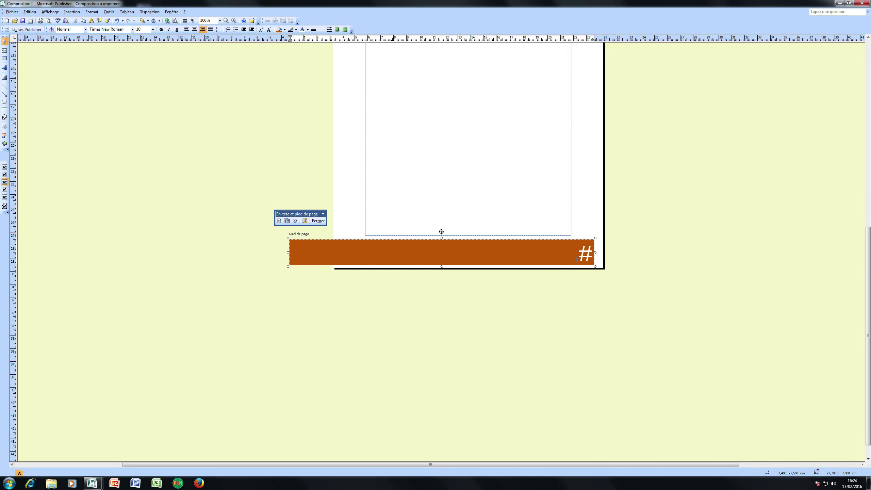
drag(441, 231, 429, 196)
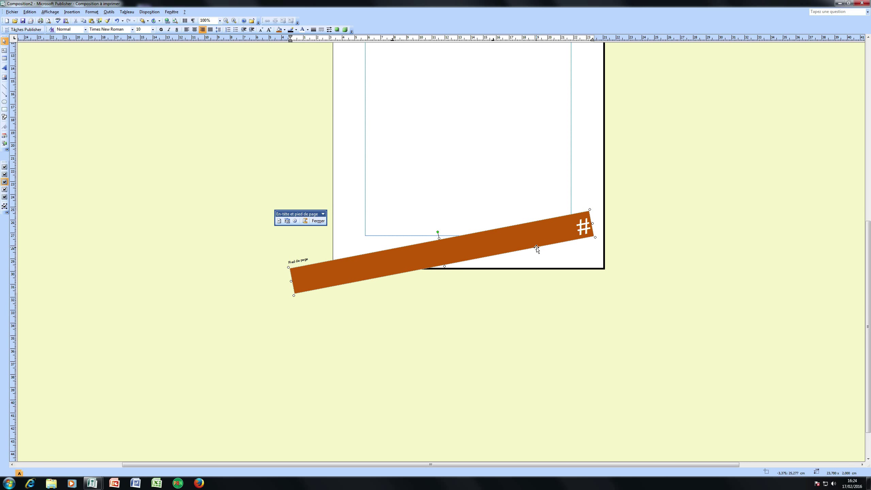
drag(537, 249, 541, 273)
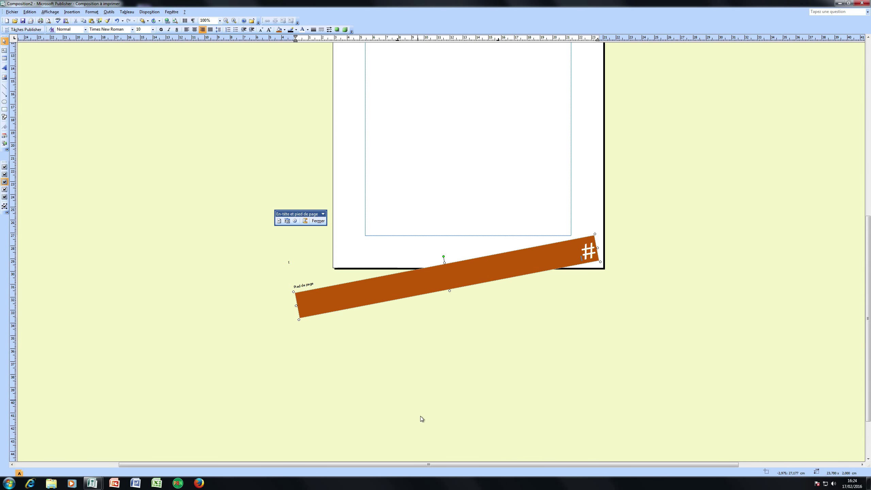
Leave footer editing, check the tilted footer in a six-page print preview and close the preview
click(318, 220)
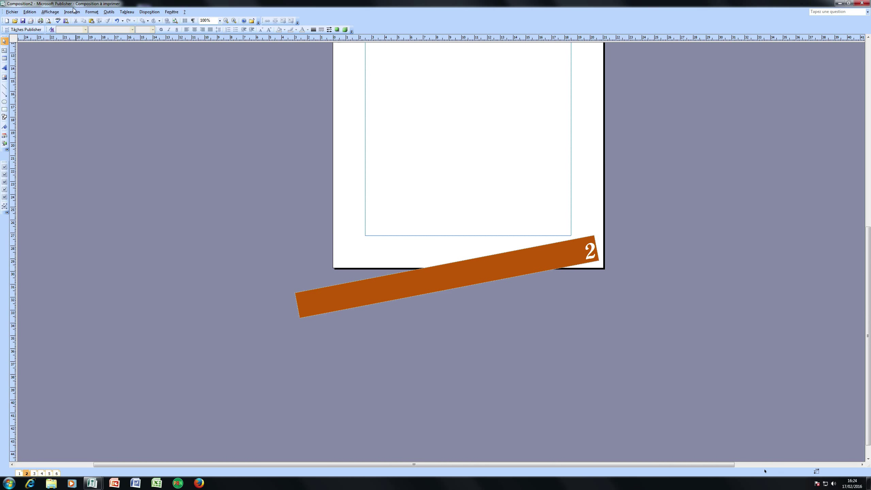
click(48, 21)
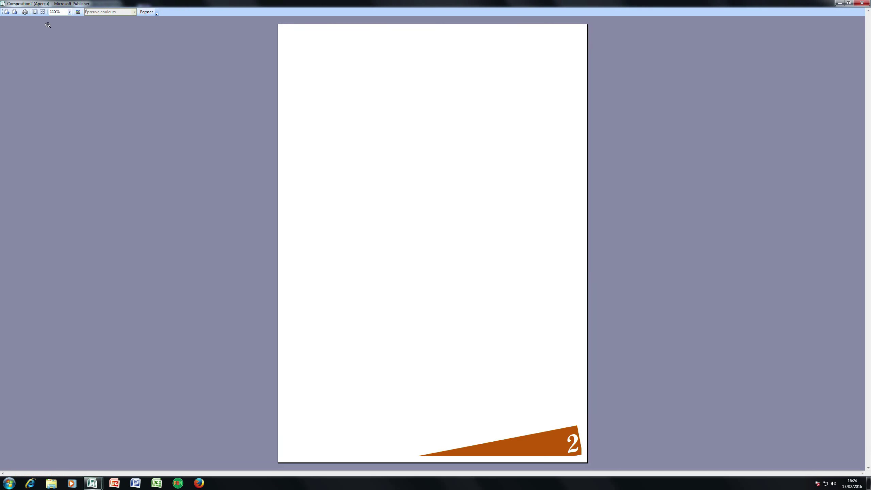
click(43, 11)
click(62, 31)
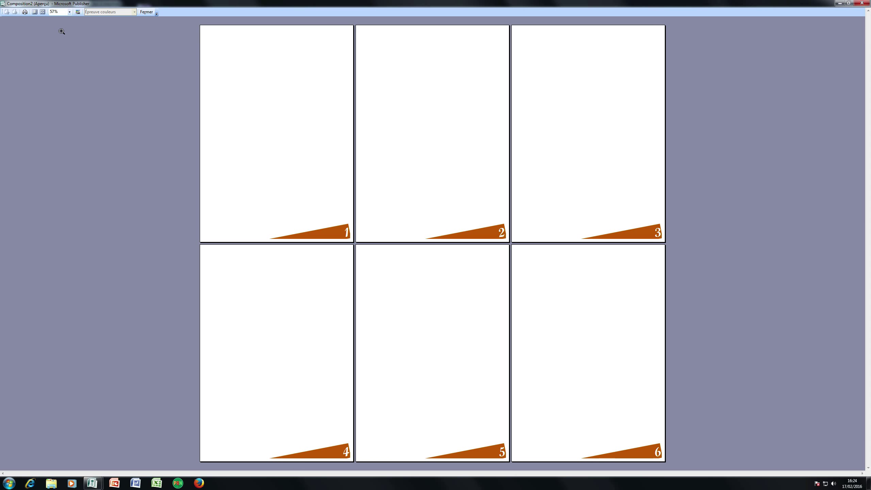
click(146, 12)
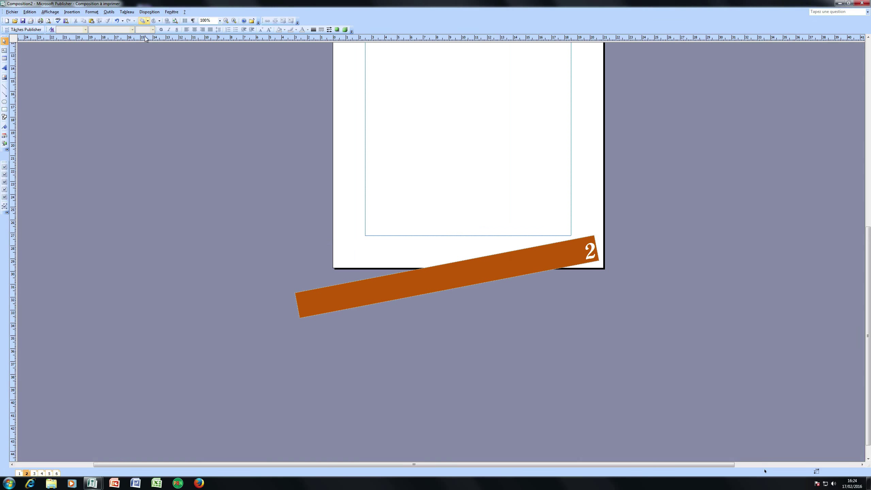
Reopen the footer, insert another page number field and centre the footer text
double_click(490, 265)
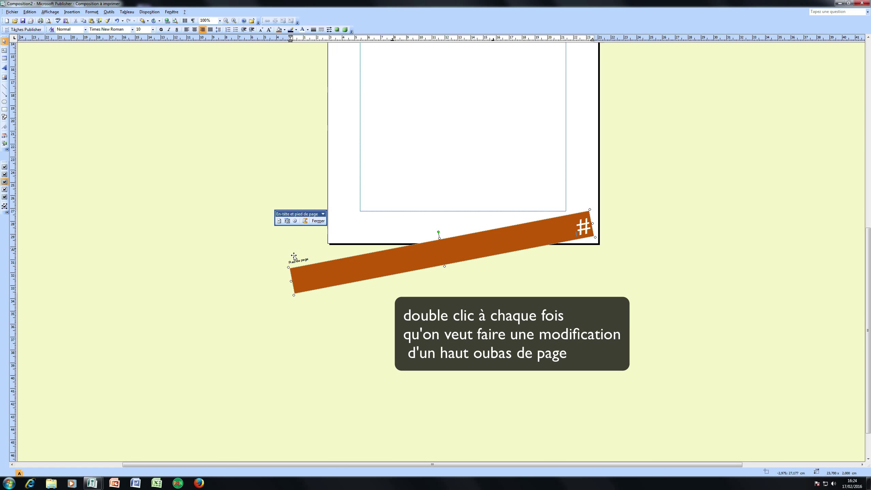
click(279, 221)
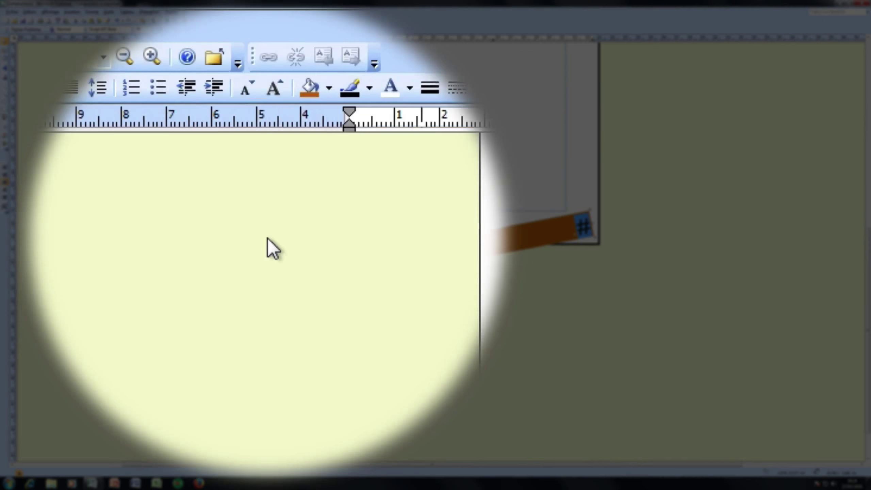
click(194, 30)
Move the tilted footer box to about 5.2 cm, 25 cm and check it in the six-page print preview
click(484, 259)
drag(484, 258, 589, 229)
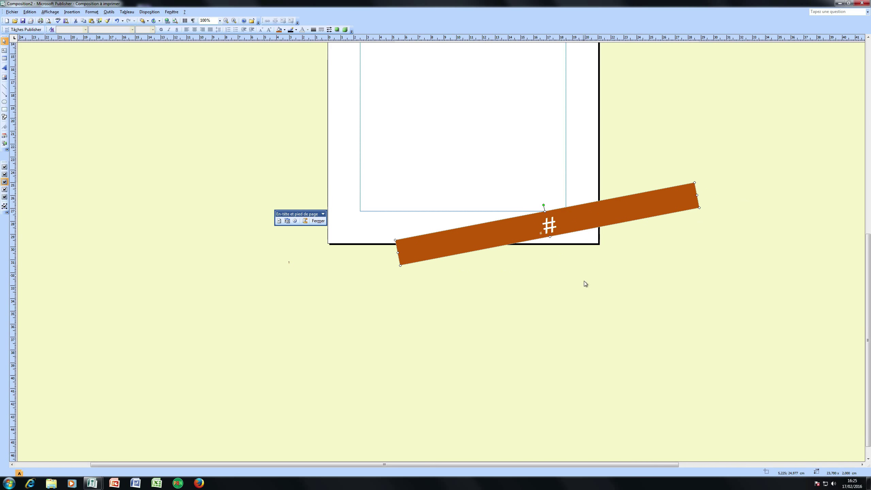
click(48, 21)
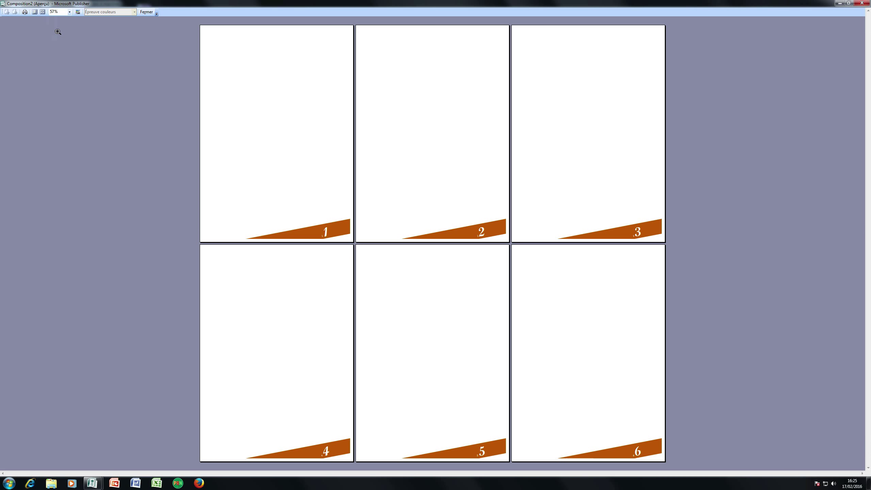
click(146, 12)
scroll(580, 309, down, 1)
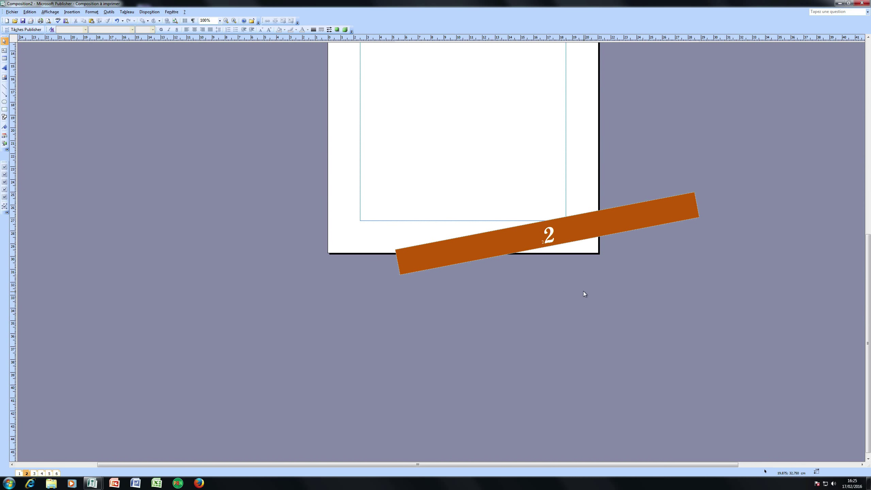
Rotate the footer box to vertical, right-align its text and move the box to about 19 cm, 25.6 cm
double_click(574, 230)
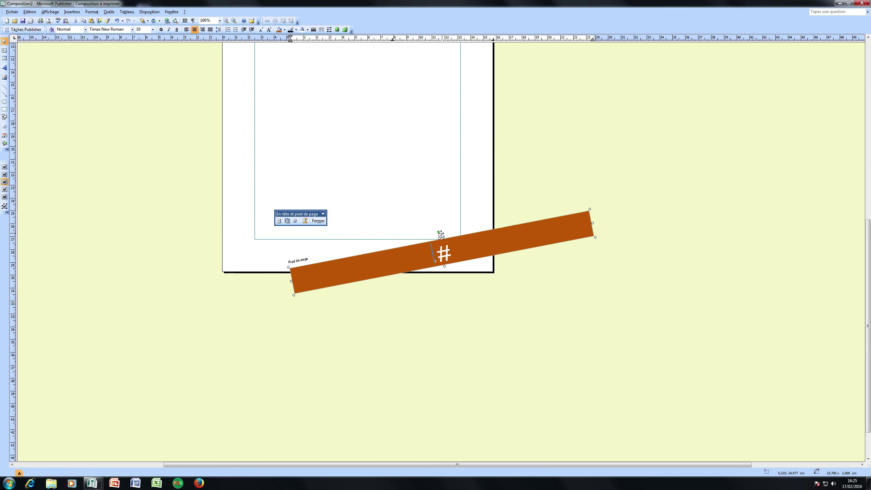
mouse_move(438, 234)
mouse_down()
mouse_move(403, 251)
mouse_move(446, 244)
mouse_up()
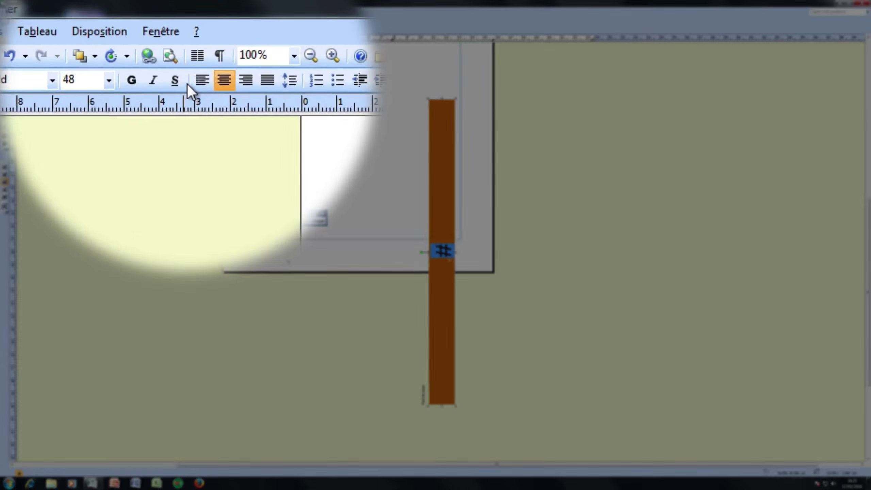
click(203, 29)
drag(455, 103, 494, 314)
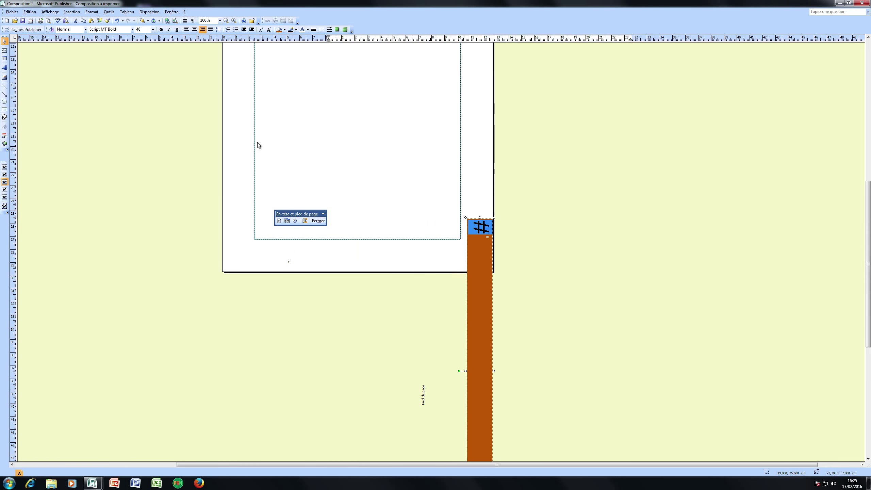
Check the vertical footer on all six pages in the print preview and close the preview
click(48, 21)
click(43, 13)
click(210, 99)
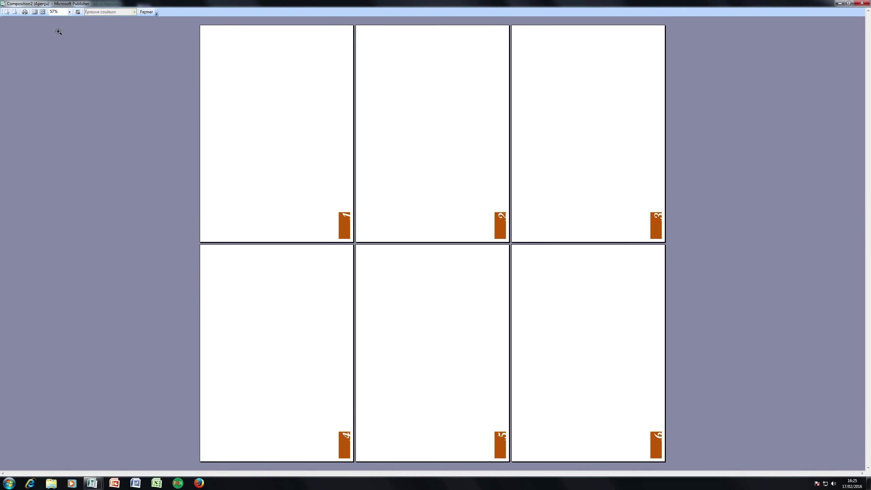
click(147, 12)
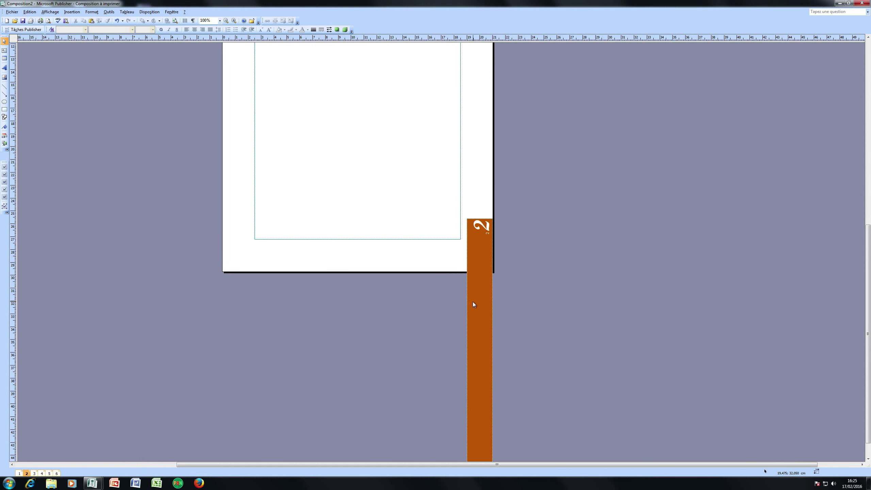
Reopen the footer, rotate its box back to horizontal and move it to about -2.9 cm, 27.2 cm
key(ctrl+m)
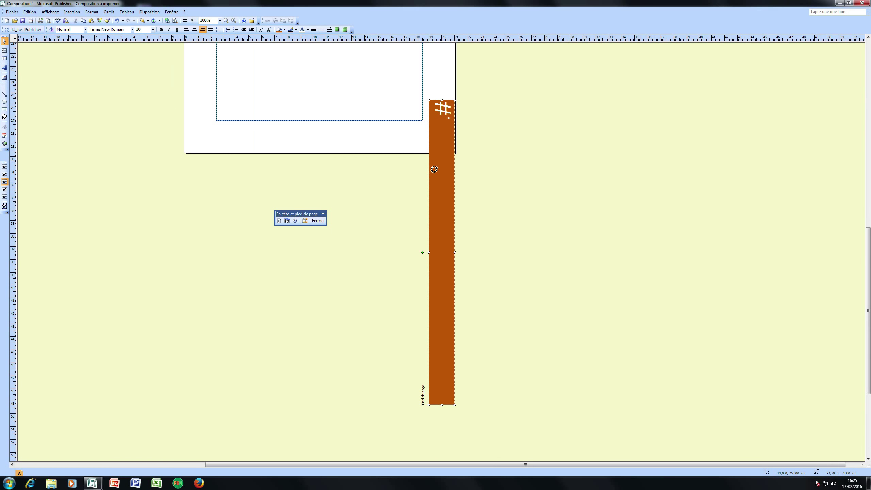
click(445, 251)
drag(460, 264, 317, 146)
Fill the footer box with a vertical two-colour gradient running from white to orange-brown towards the page number
click(285, 30)
click(299, 75)
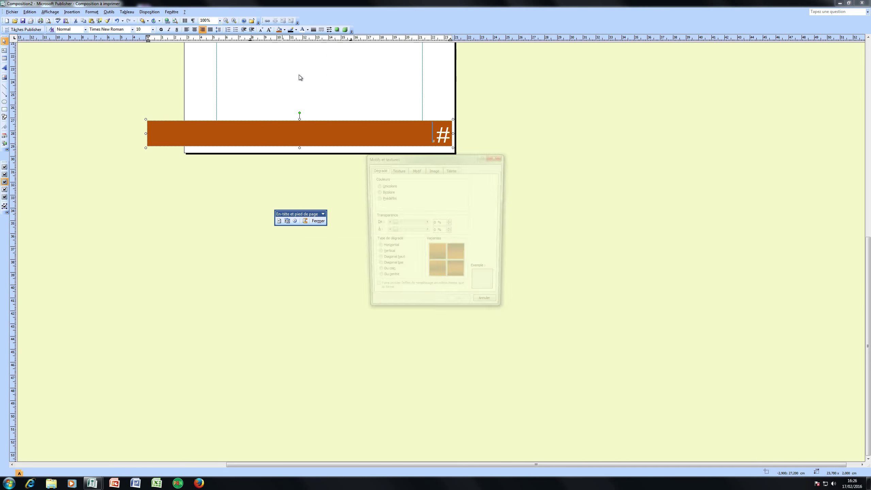
click(376, 185)
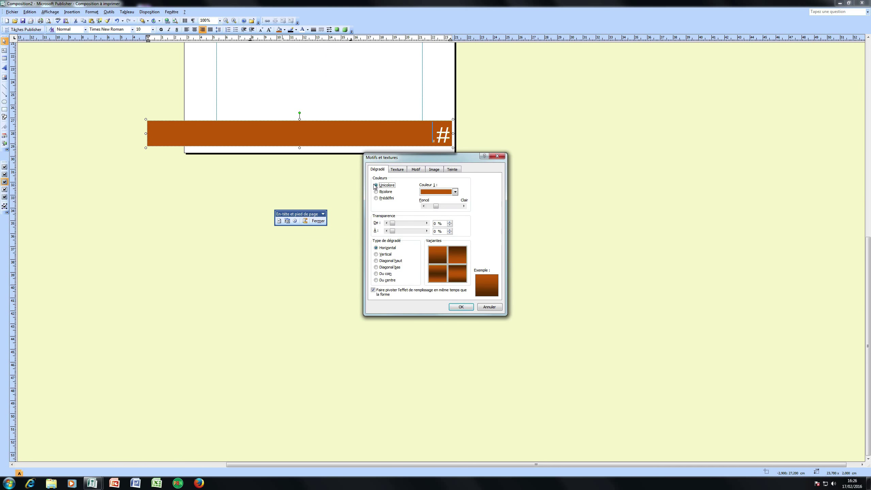
click(376, 191)
click(385, 254)
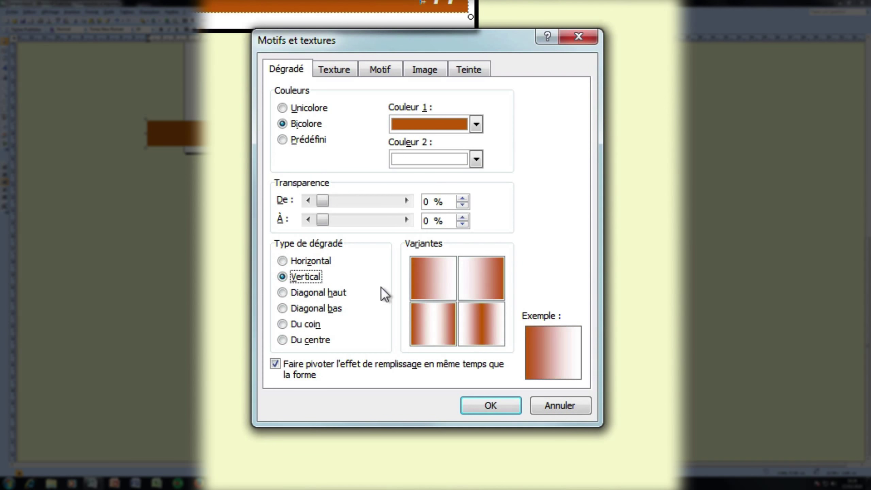
click(458, 260)
click(461, 307)
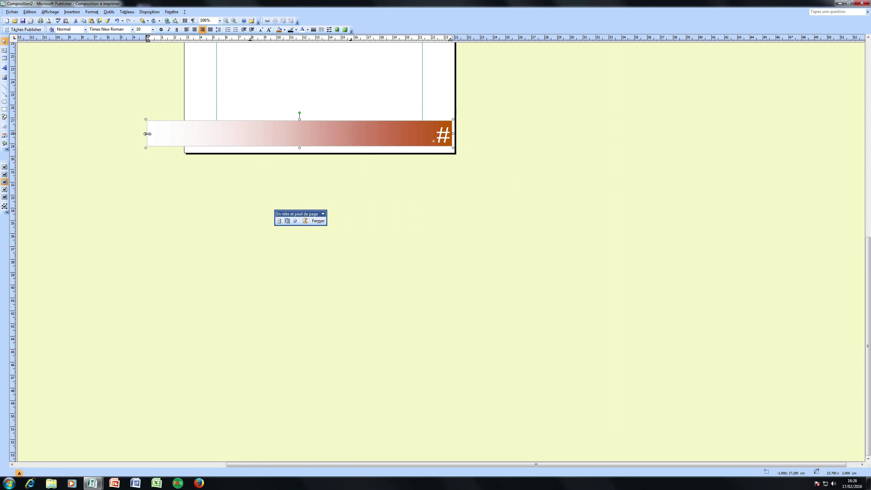
Shorten the footer box so it starts near the page's left edge, and check it in the six-page print preview
drag(147, 133, 181, 135)
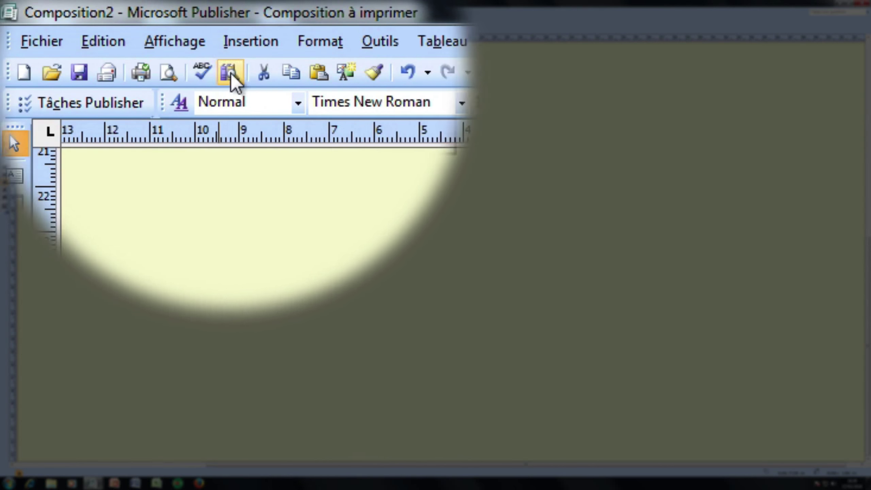
click(49, 20)
click(147, 41)
click(60, 28)
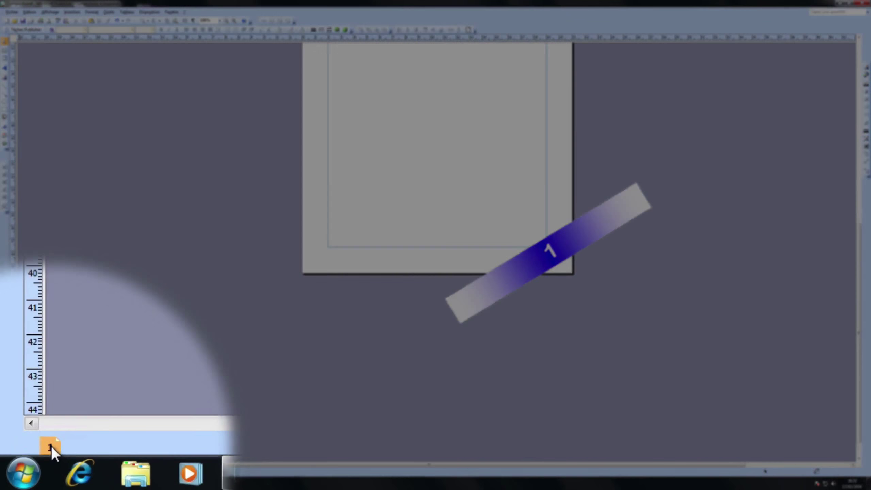
Insert 5 blank pages after page 1 in the document with the tilted blue gradient footer
right_click(19, 473)
click(169, 254)
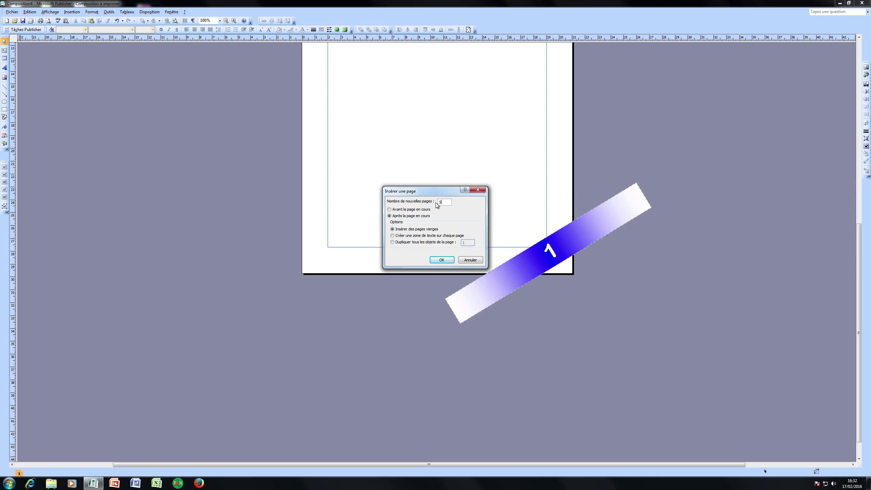
text(5)
key(Return)
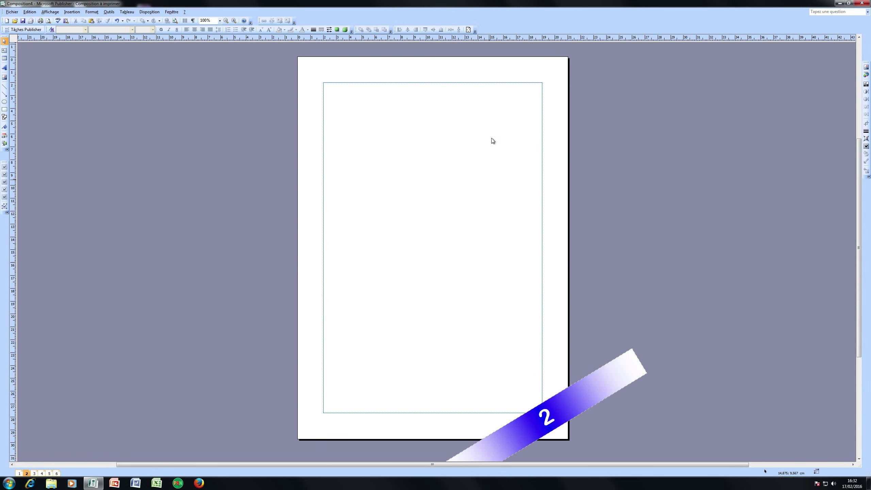
Go through pages 4, 5 and 6 and back to check the page number in the tilted blue footer
click(42, 473)
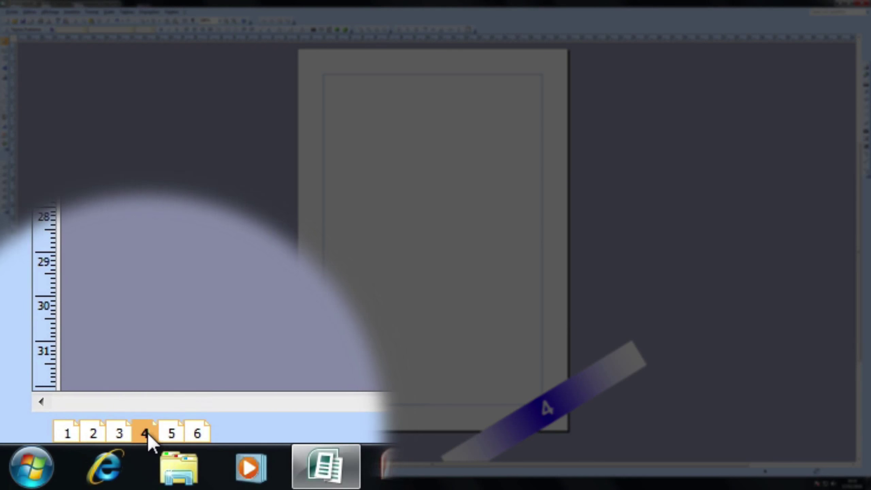
click(49, 473)
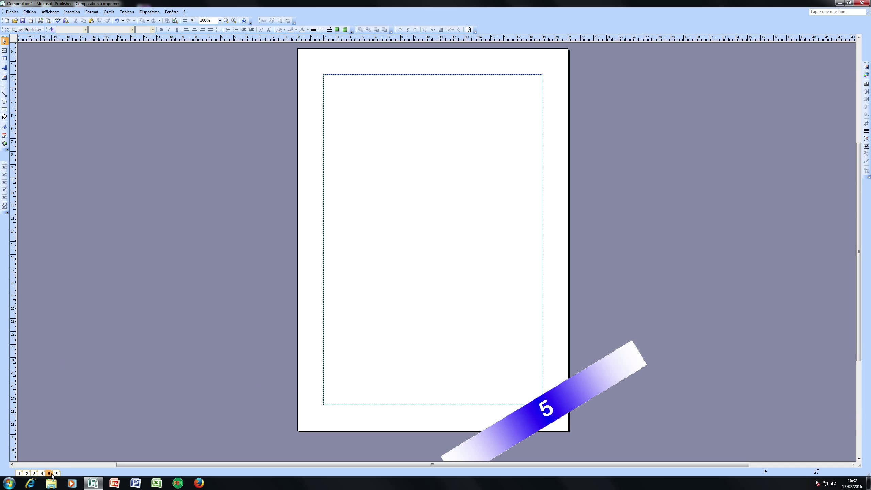
click(56, 474)
click(49, 473)
click(42, 473)
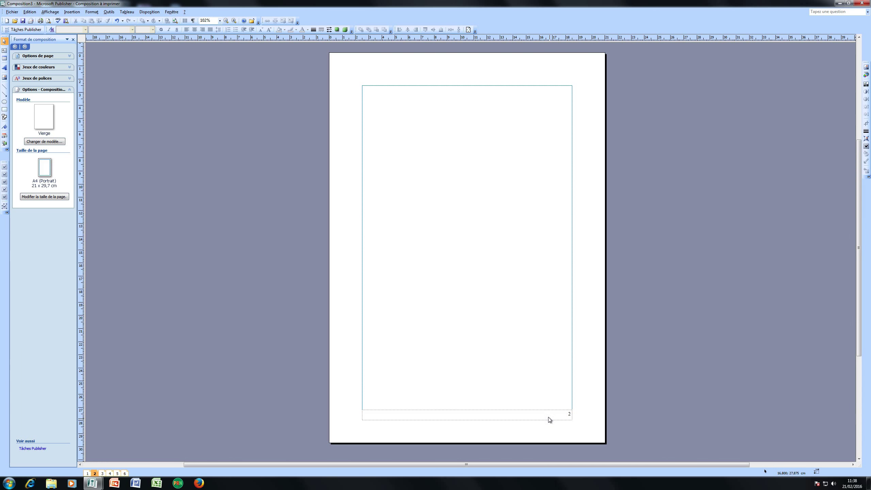
Open the plain footer for editing, enlarge its box to 18 × 2 cm and increase the page number's font size to 48
double_click(519, 416)
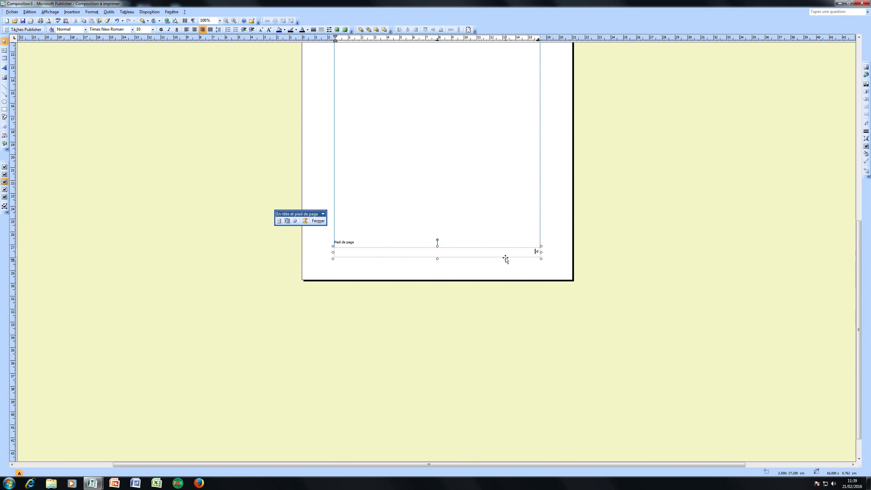
drag(541, 259, 566, 275)
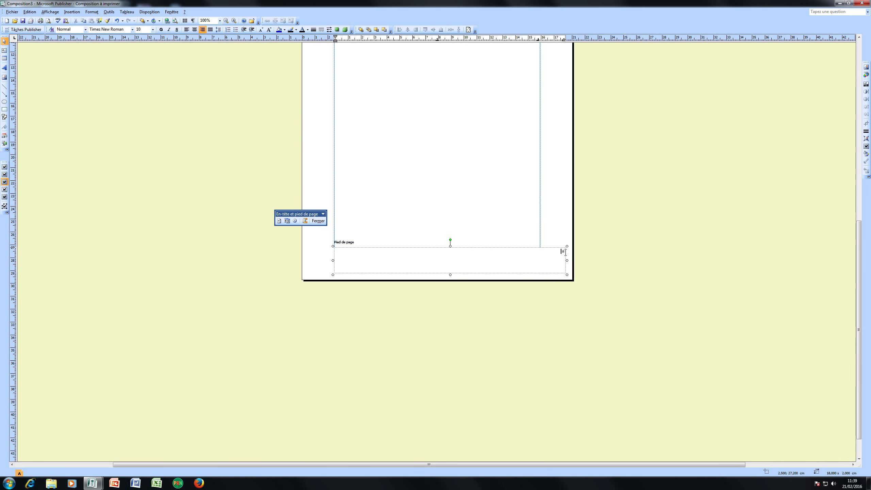
double_click(564, 252)
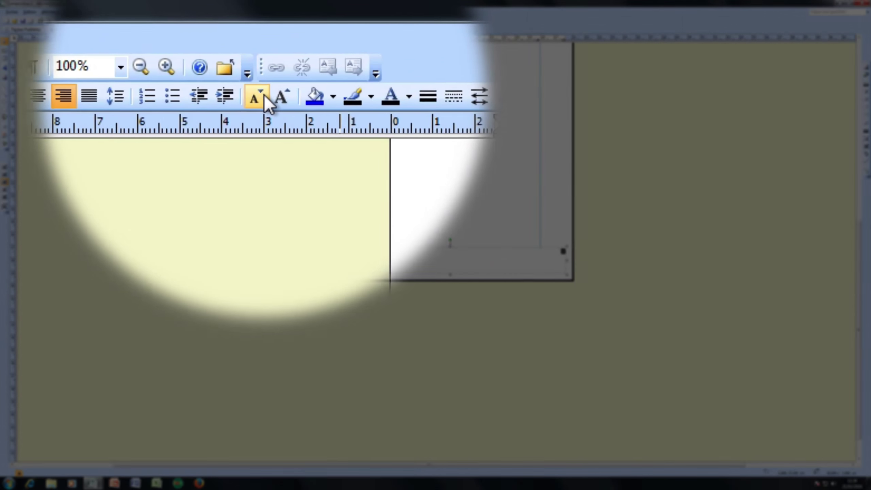
click(281, 97)
click(280, 97)
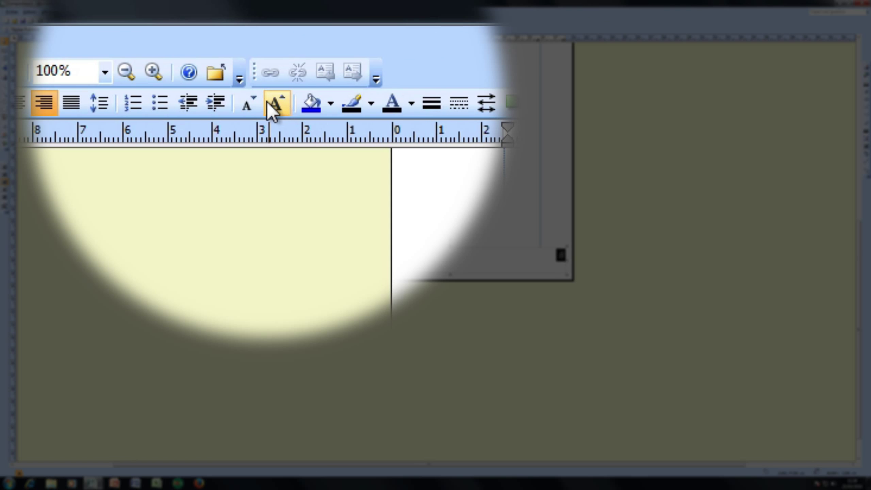
click(269, 102)
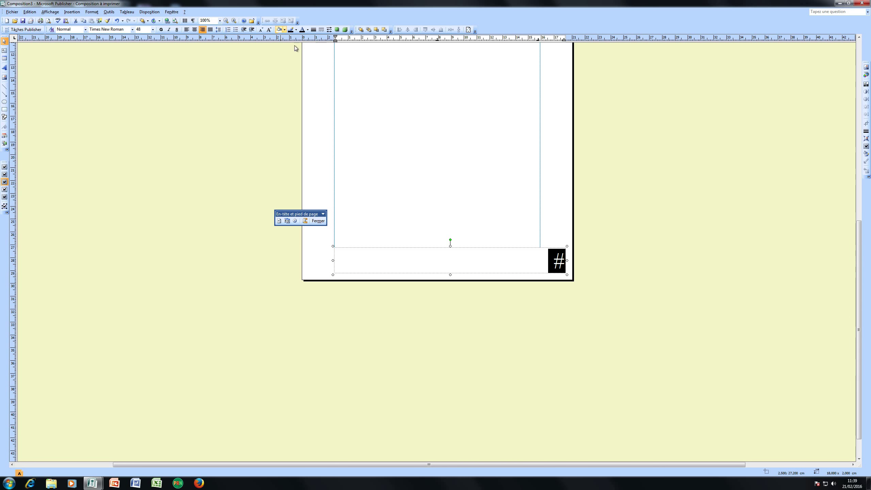
click(529, 292)
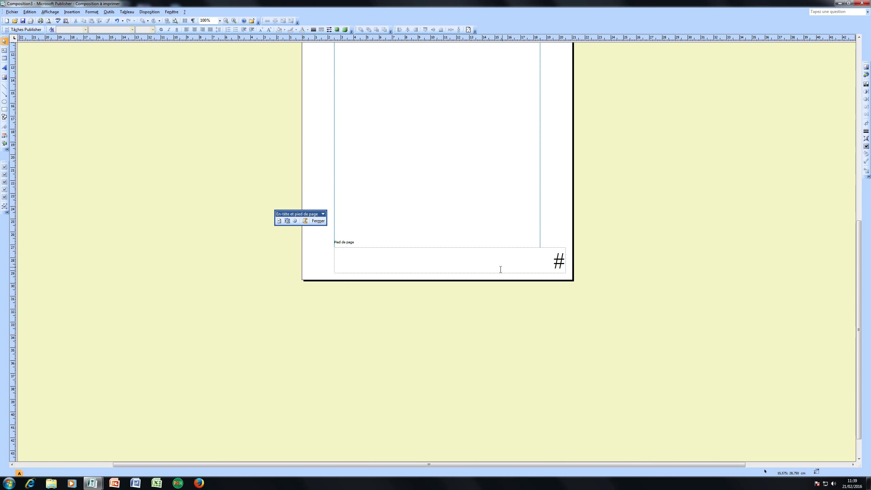
Draw a circle of about 5 cm around the page number in the footer and fill it with olive green
click(4, 101)
drag(529, 233, 593, 297)
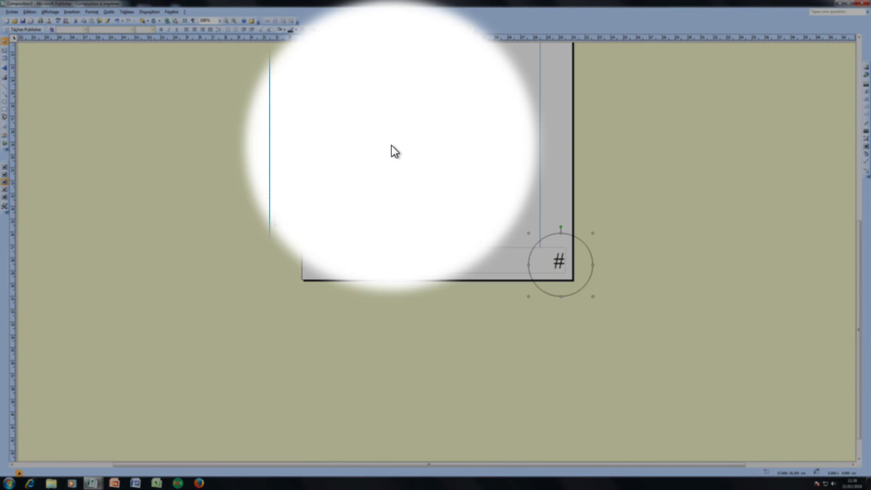
click(286, 107)
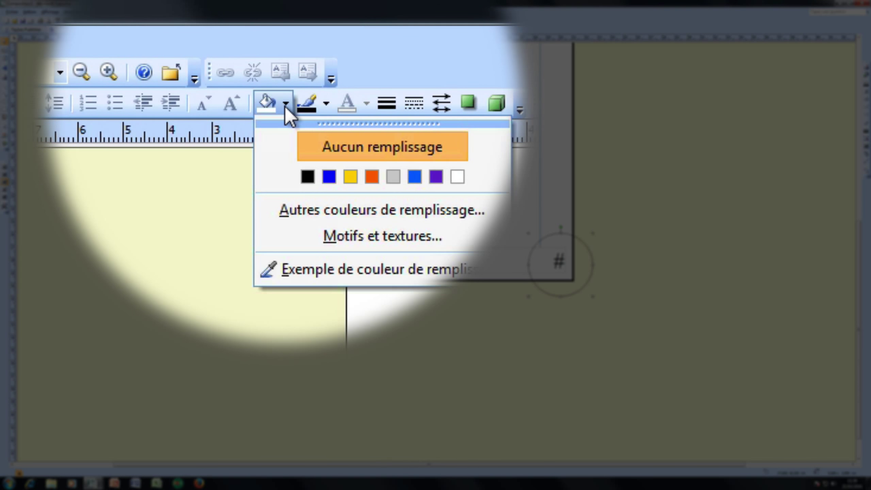
click(308, 216)
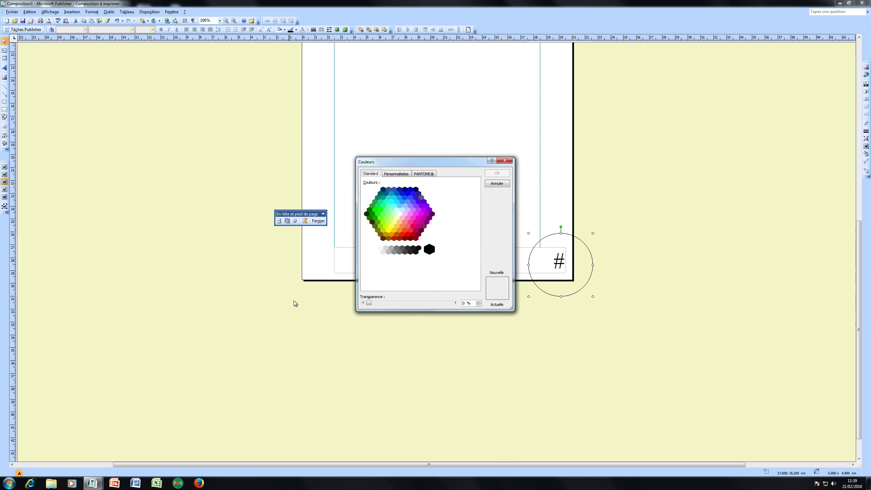
click(379, 232)
click(497, 173)
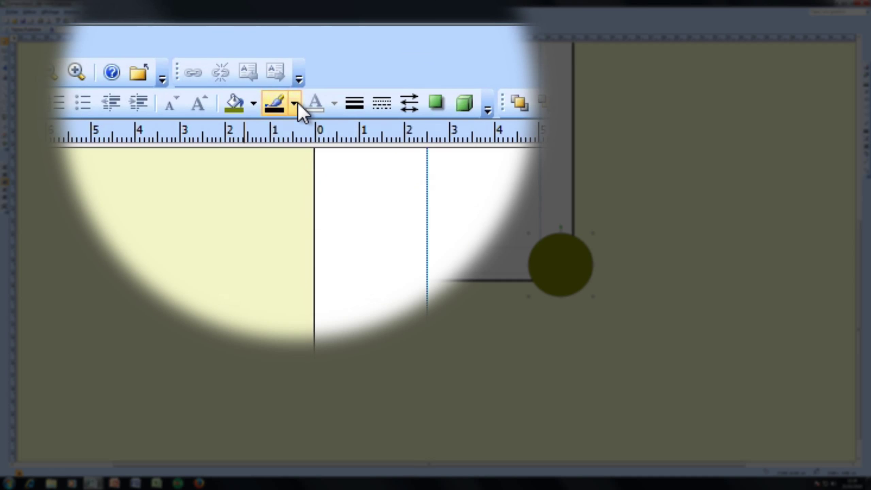
Remove the olive green circle's outline and send the circle behind the page number
click(297, 103)
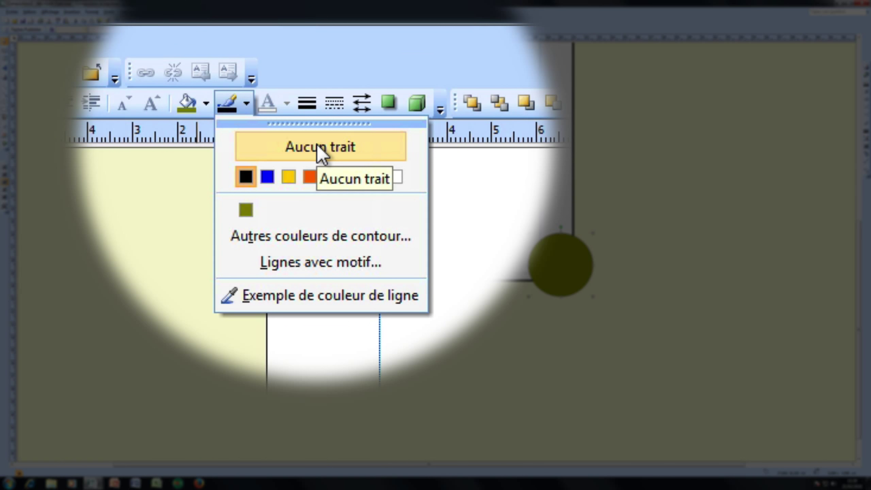
click(317, 145)
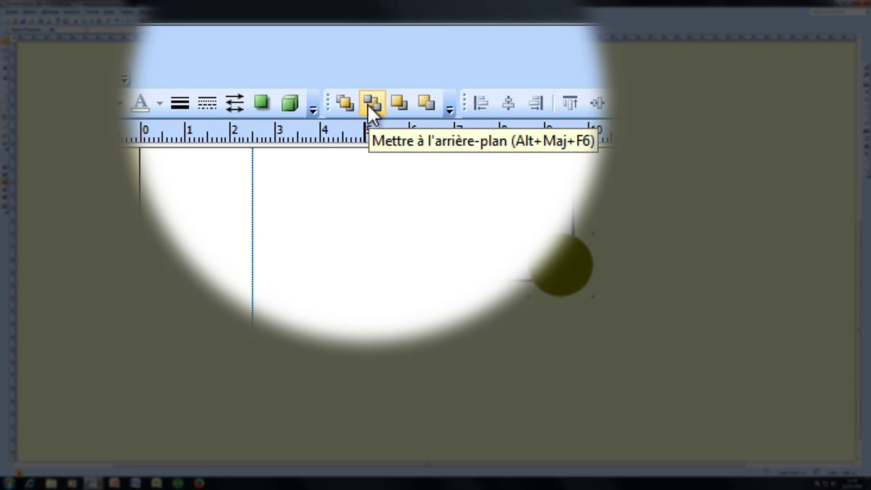
click(369, 109)
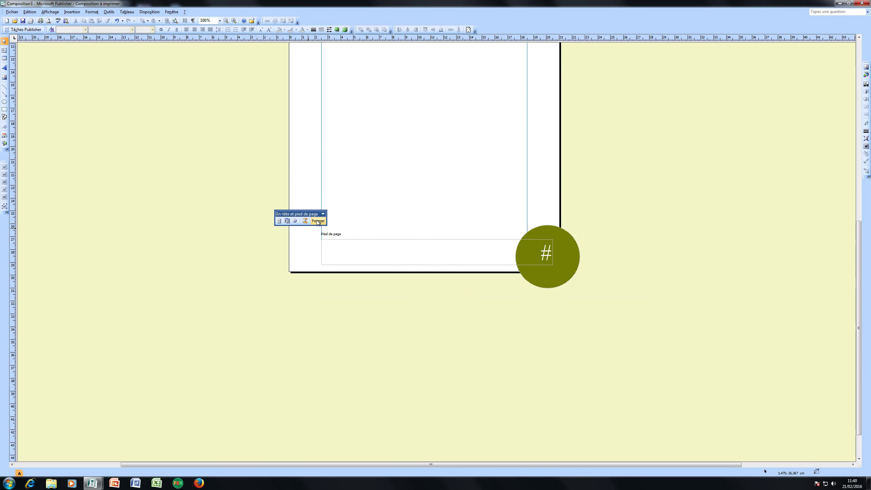
Close the footer, check the circle and page numbers in the six-page print preview and close the preview
click(318, 221)
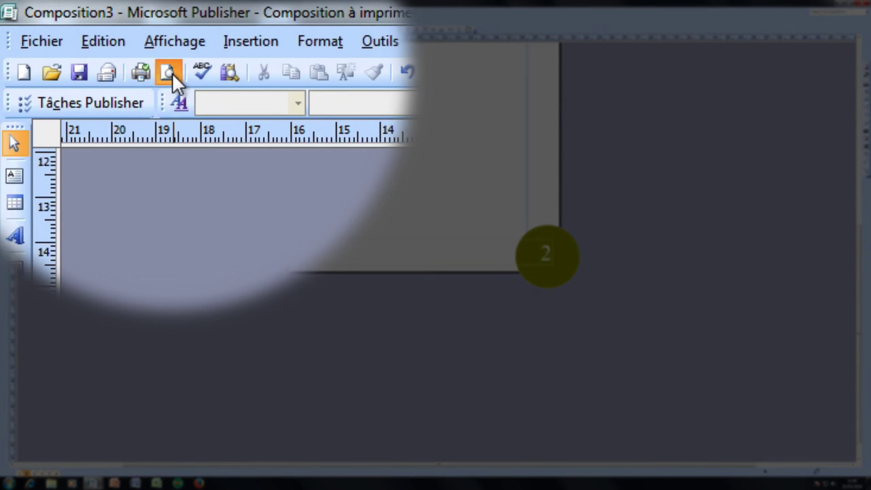
click(48, 21)
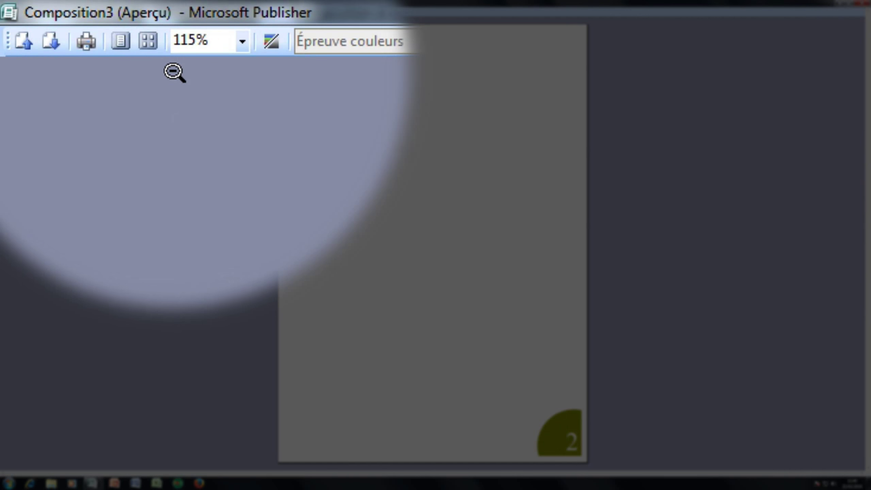
click(148, 42)
click(208, 100)
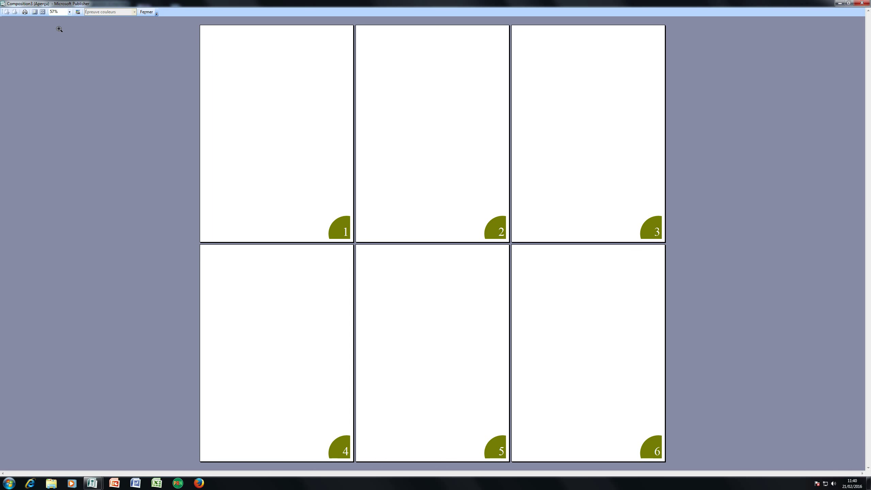
click(145, 13)
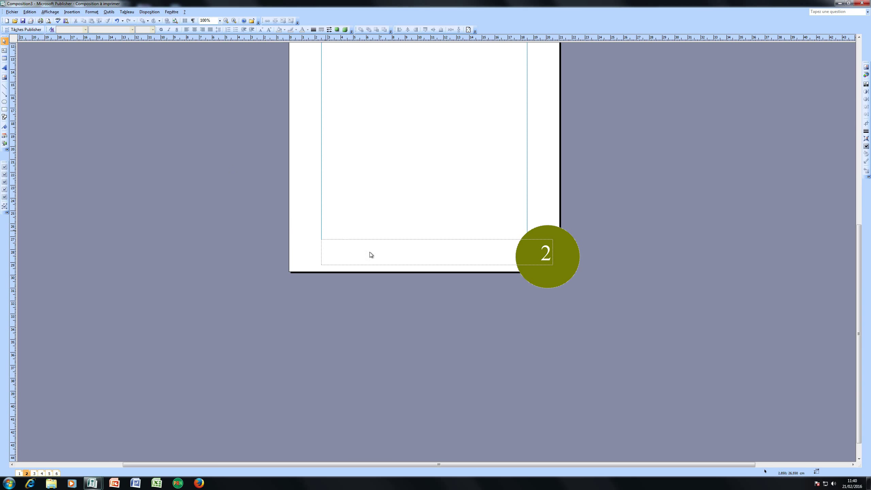
Reopen the footer, move the olive green circle off the page and draw a diamond of about 5.2 × 6.5 cm around the page number
double_click(489, 258)
drag(532, 271, 629, 249)
click(5, 117)
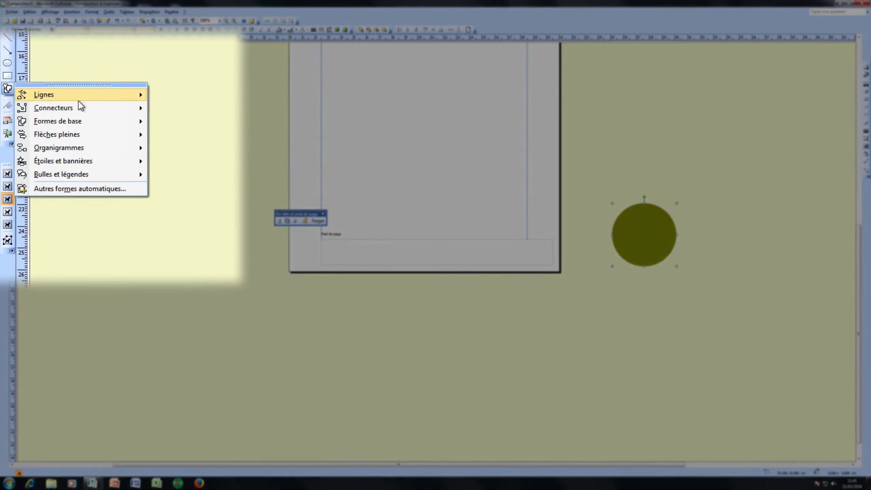
mouse_move(72, 121)
click(251, 157)
drag(512, 216, 579, 300)
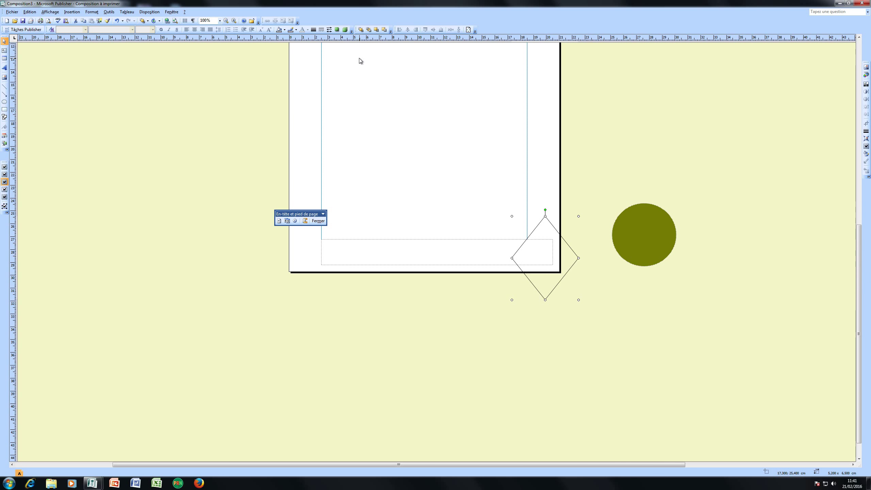
Fill the diamond around the page number with a red from the standard colours
click(285, 30)
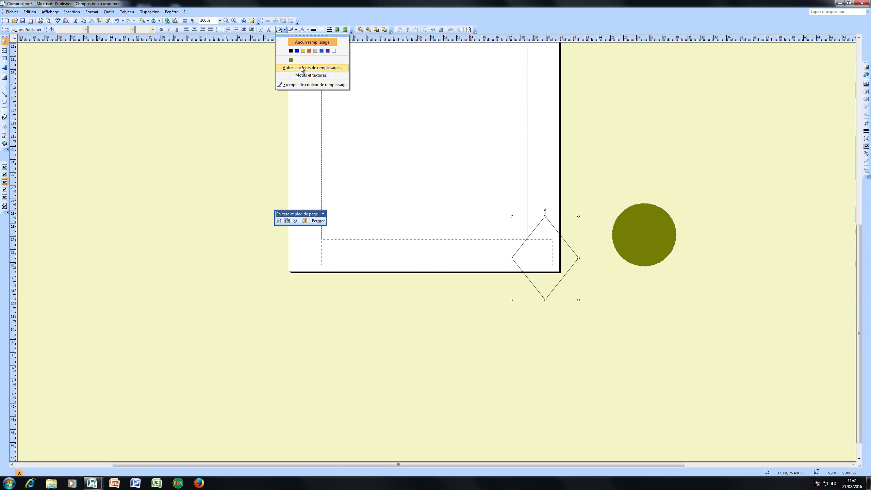
click(303, 68)
click(410, 235)
click(497, 174)
Check the red diamond and page numbers in the six-page print preview and close the preview
click(48, 21)
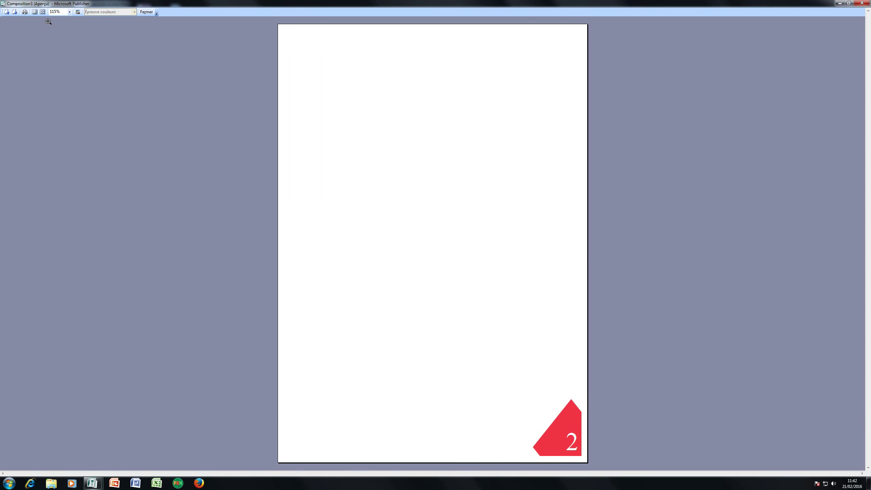
click(43, 12)
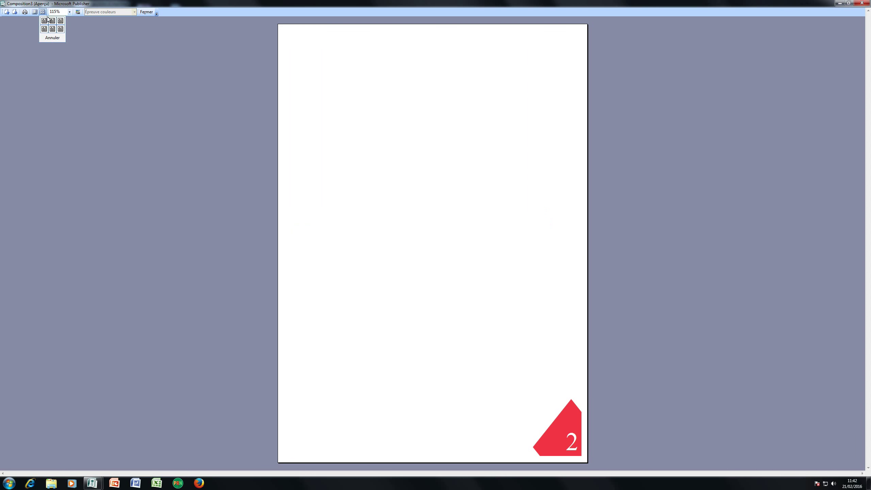
click(60, 27)
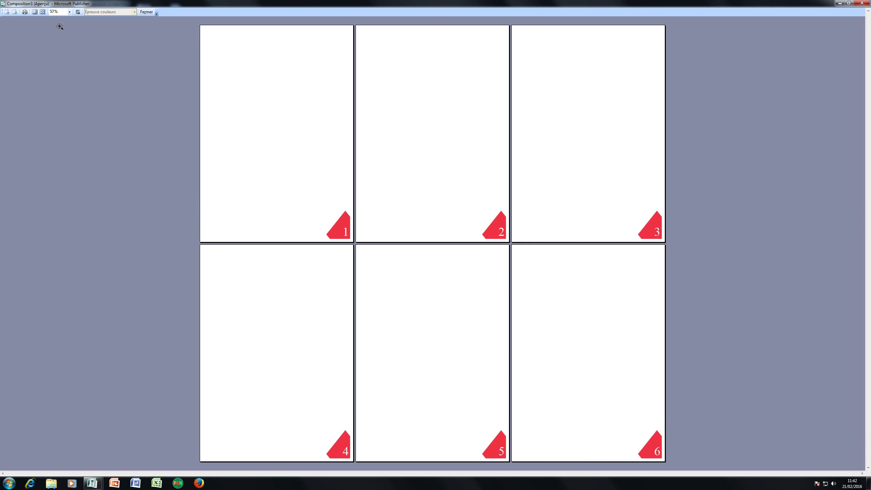
click(146, 12)
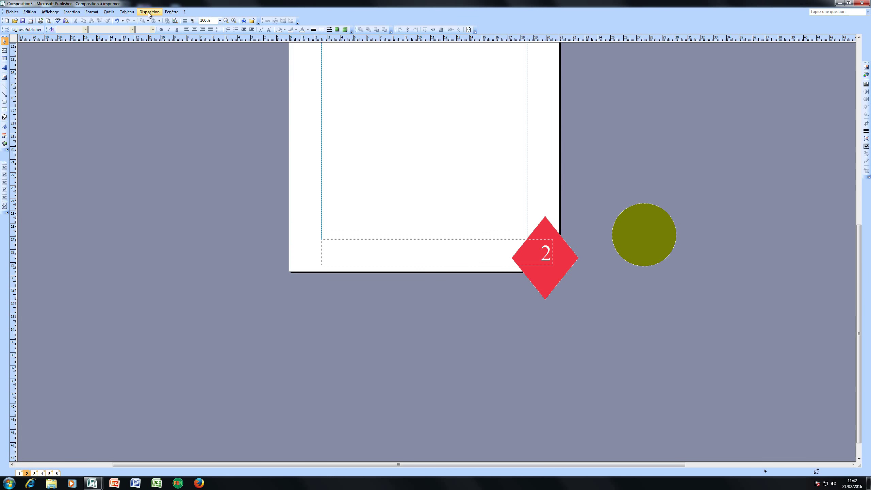
Reopen the footer and set the page number's font to Gigi
double_click(482, 267)
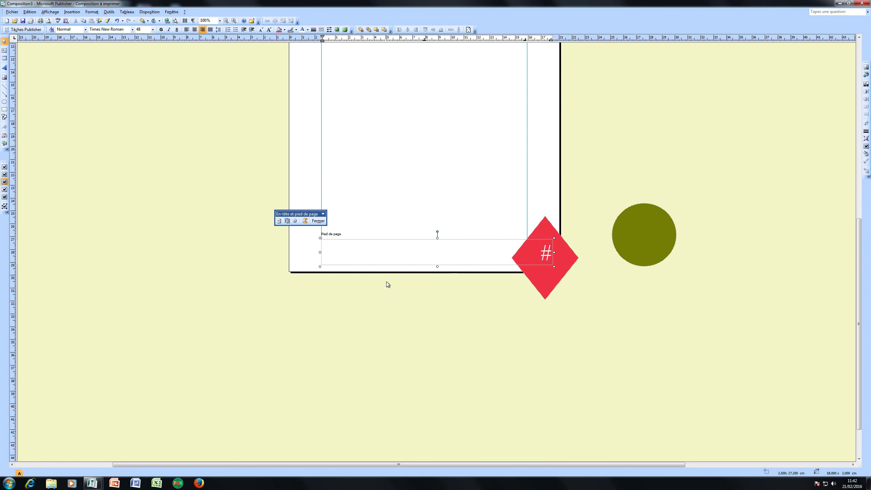
drag(541, 253, 550, 252)
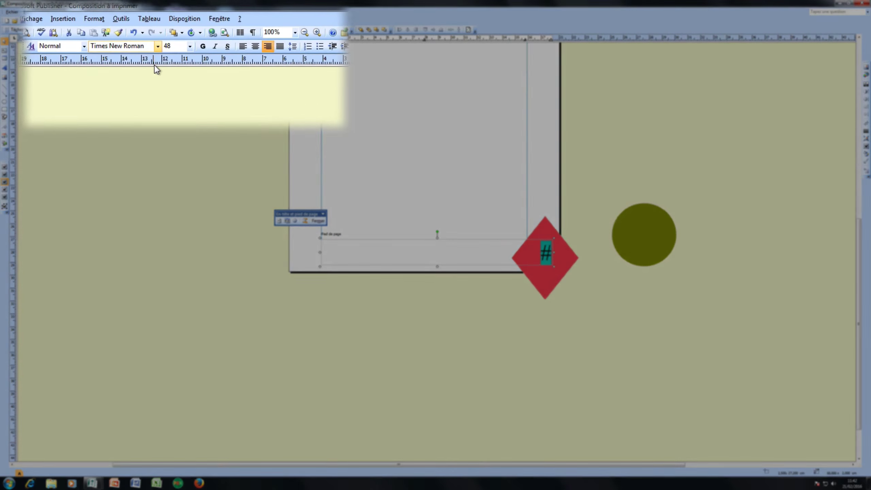
click(132, 29)
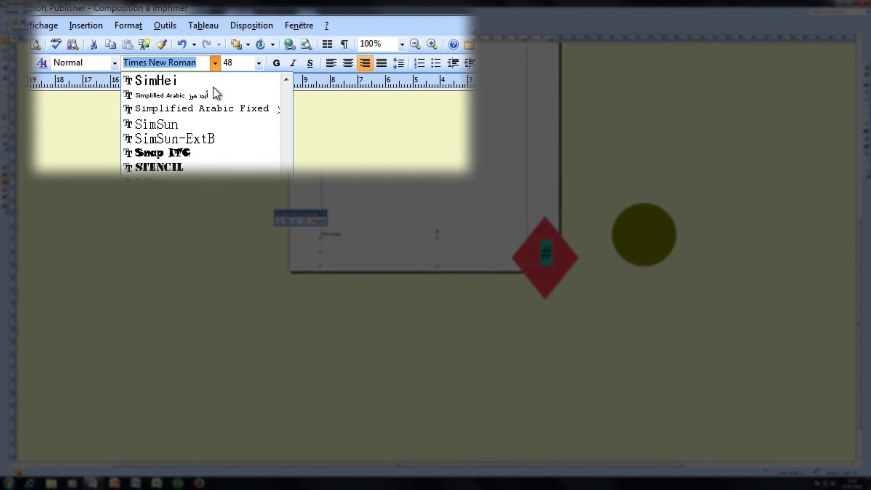
scroll(231, 170, up, 15)
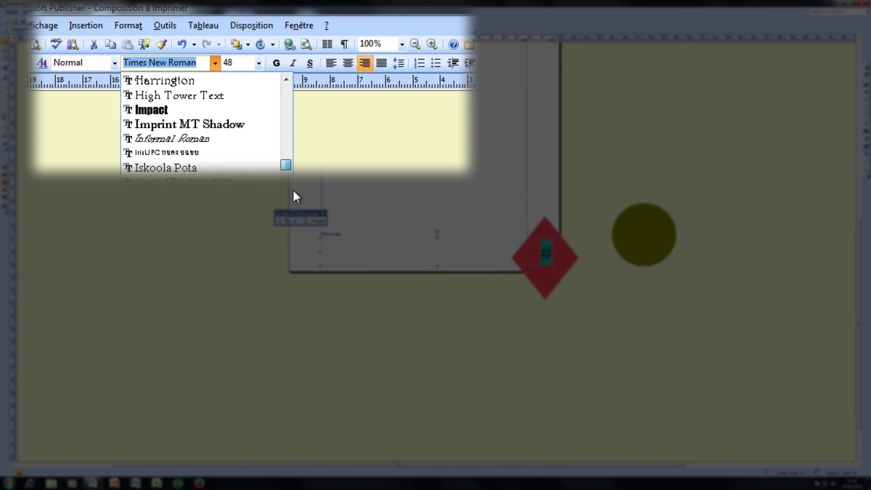
scroll(294, 187, up, 6)
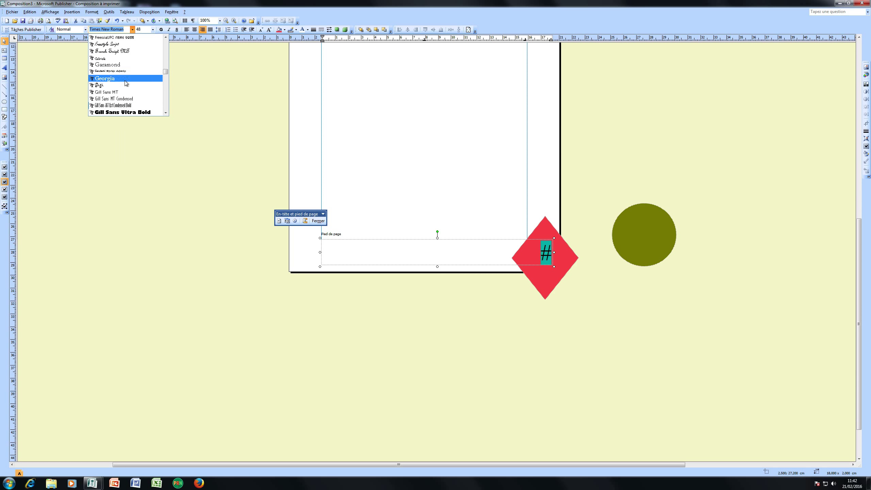
click(99, 85)
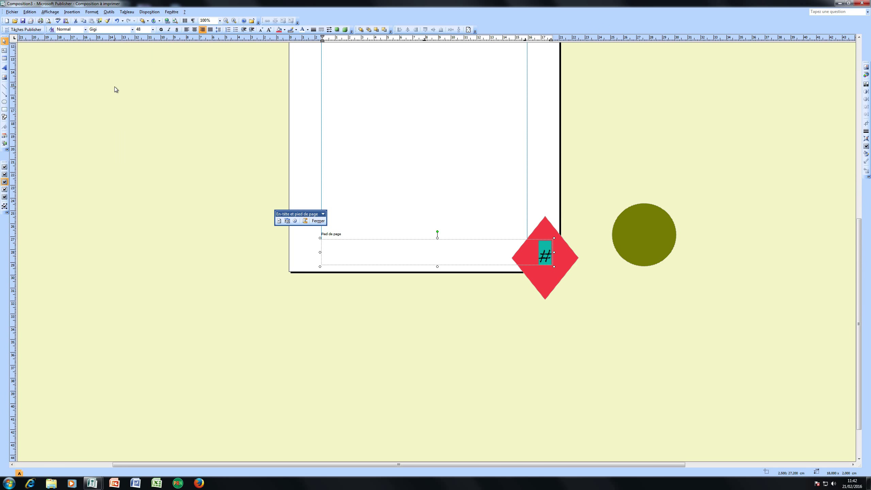
Close the footer, check the restyled page number in the print preview and close the preview
click(318, 221)
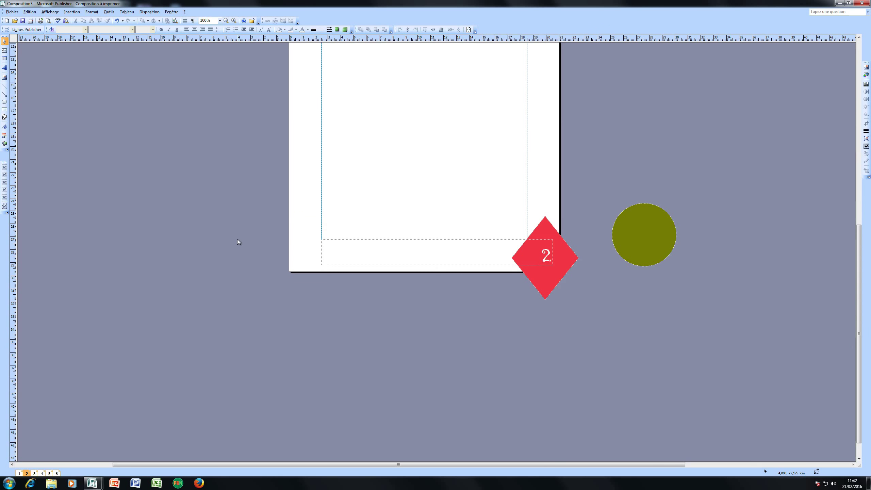
click(49, 20)
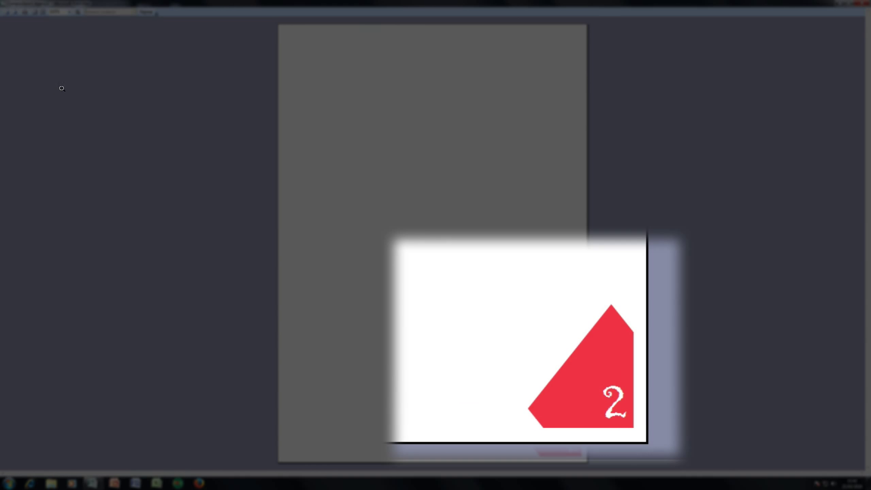
click(143, 10)
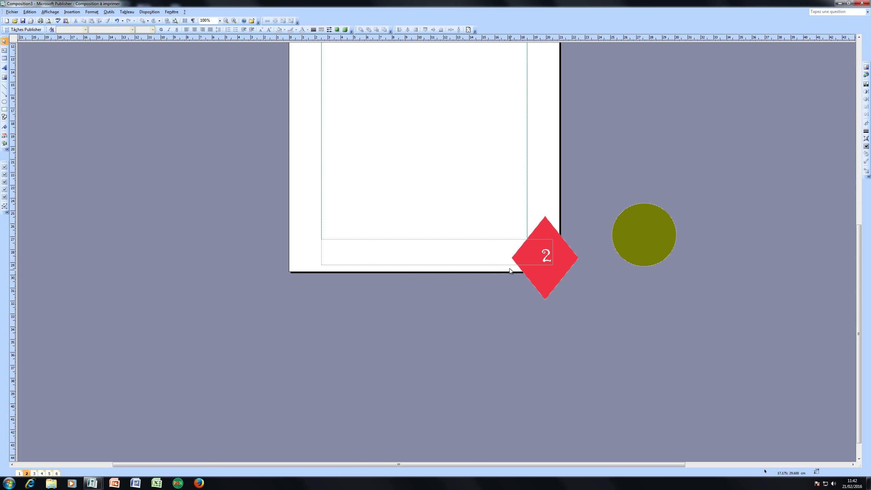
Reopen the footer, widen the red diamond to about 13.4 cm and change its fill to a light blue
key(ctrl+m)
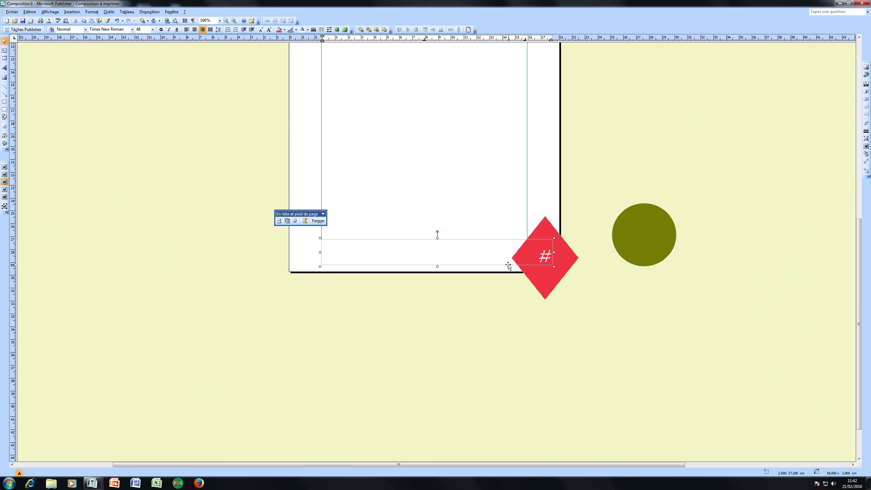
click(546, 274)
drag(578, 258, 683, 266)
click(285, 30)
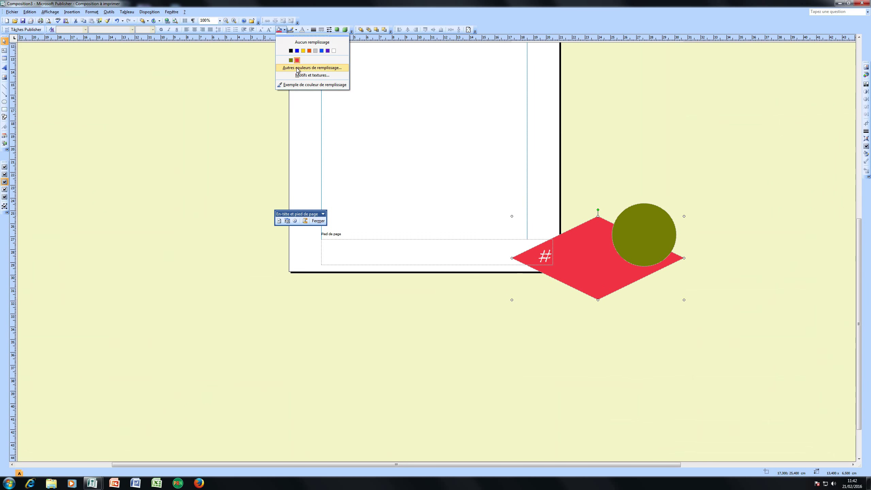
click(300, 68)
click(397, 202)
click(443, 173)
Check the light blue diamond and page numbers in the six-page print preview
click(49, 21)
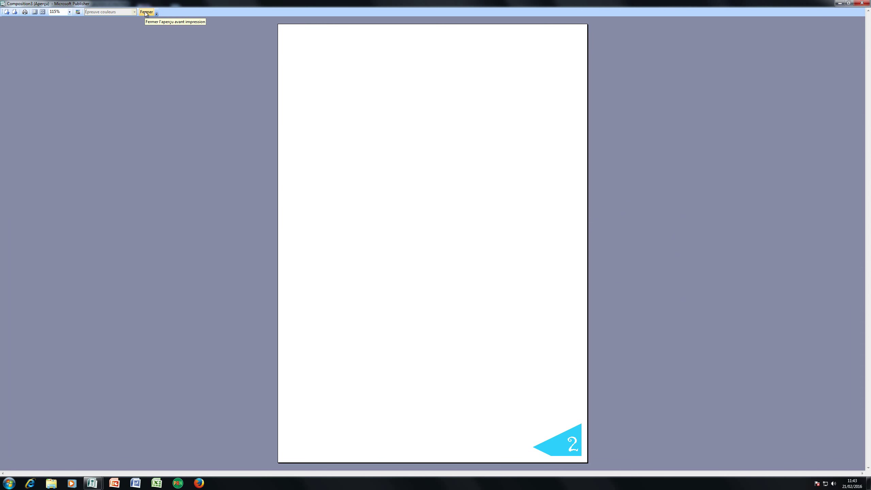
click(42, 11)
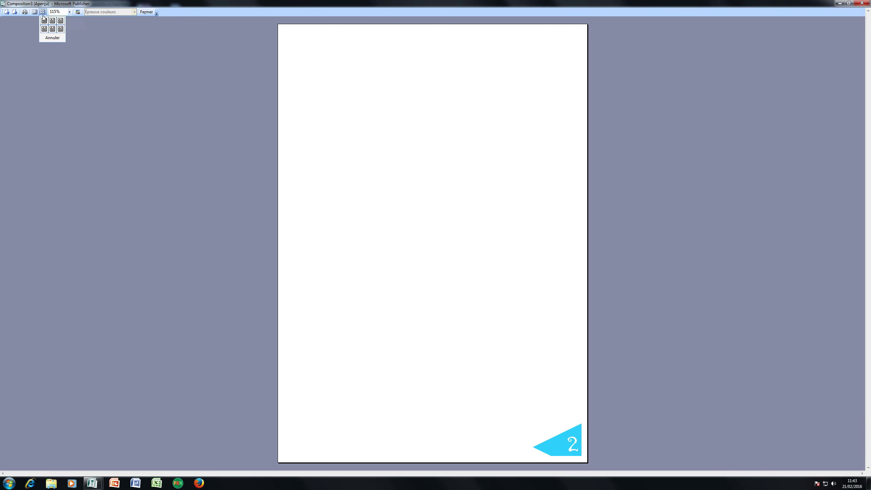
click(62, 29)
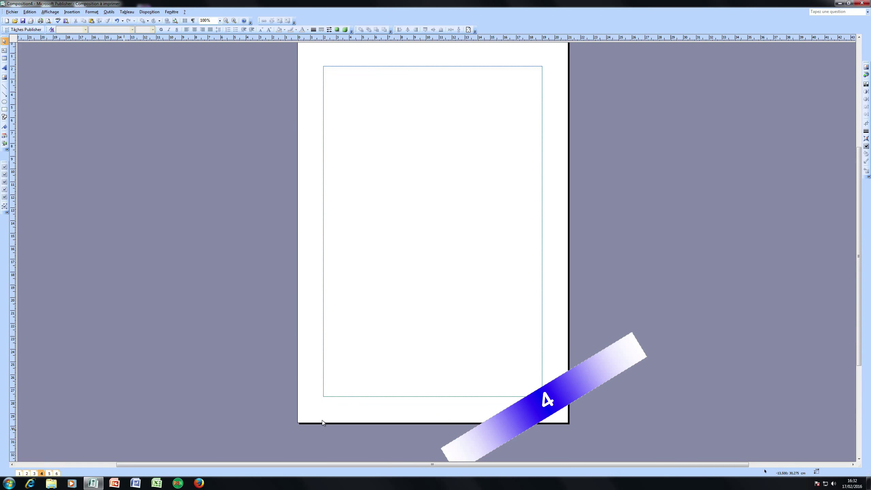
In the document with the blue gradient footer, switch to the header and move its text box closer to the page's upper-left corner
double_click(566, 372)
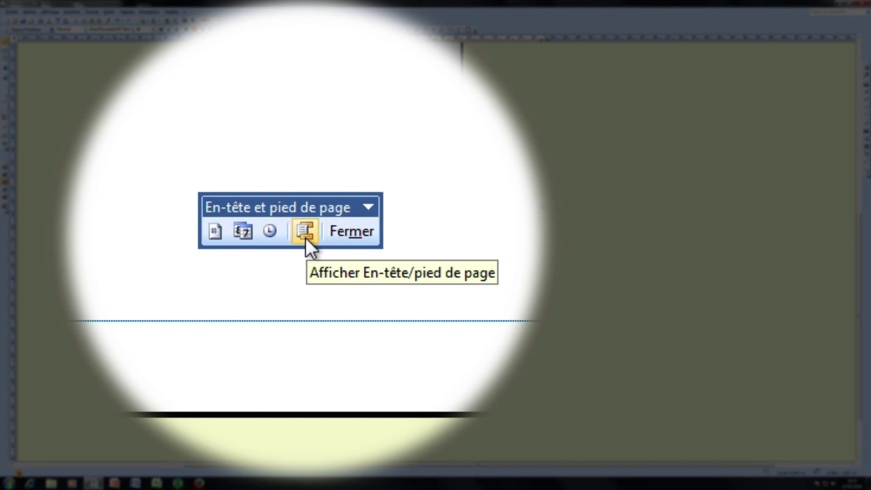
click(305, 238)
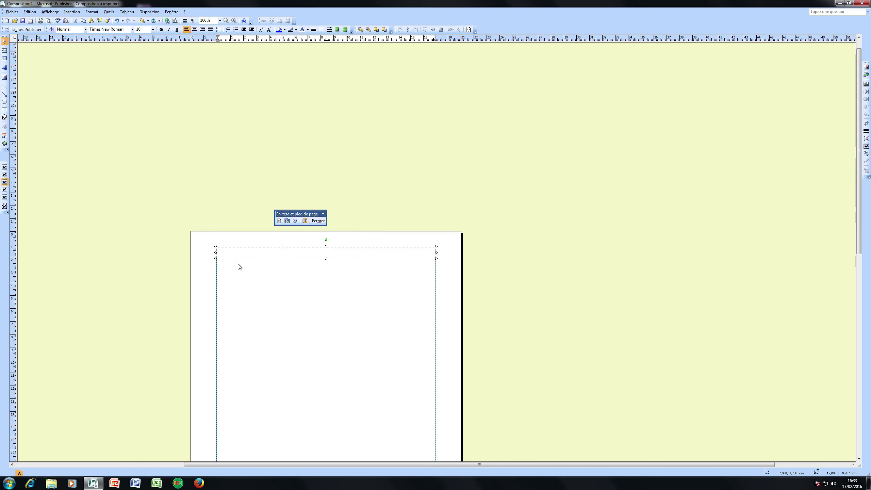
scroll(285, 259, down, 3)
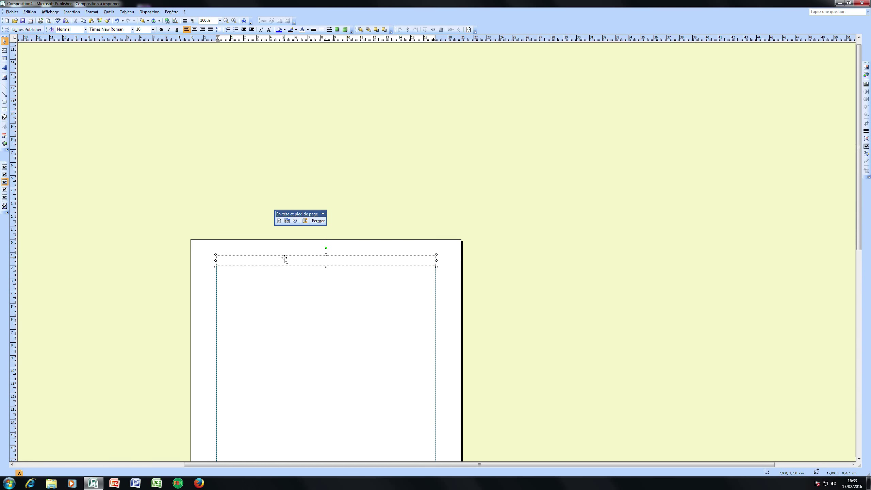
scroll(285, 259, down, 3)
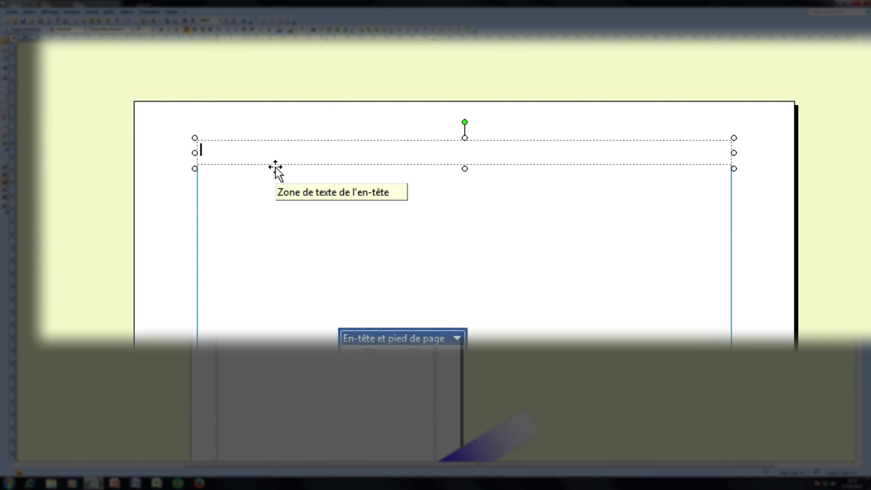
drag(296, 169, 249, 140)
Enter "Titre du document" in the header and format it in Arial Rounded MT Bold at size 28
click(187, 130)
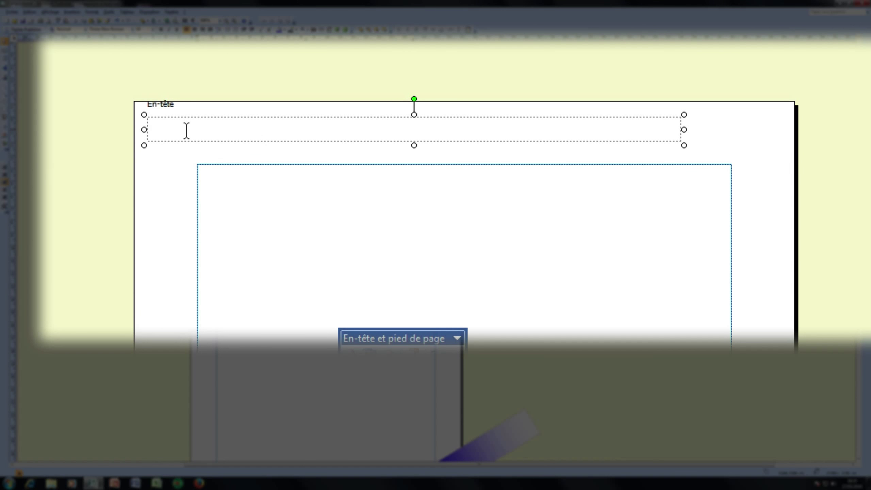
text(Titre du document)
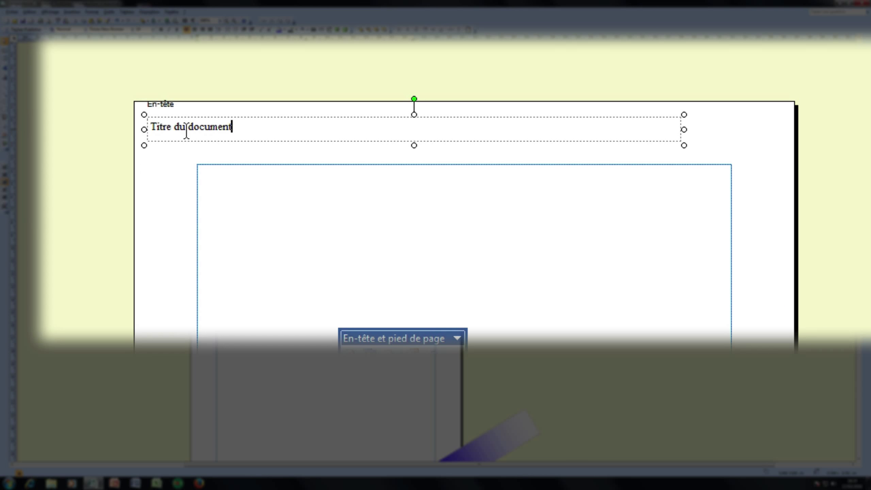
drag(241, 126, 116, 125)
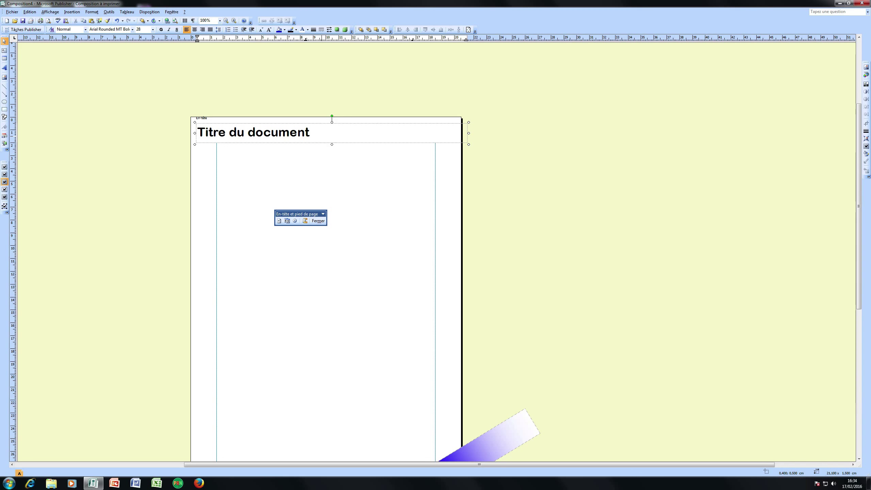
Add "Nom" near the right end of the header line, spaced well away from the document title
text(Nom)
key(Left)
key(Left)
key(Left)
key(Left)
key(Left)
key(Left)
key(Left)
Fill the header text box with blue and make its text white
click(347, 144)
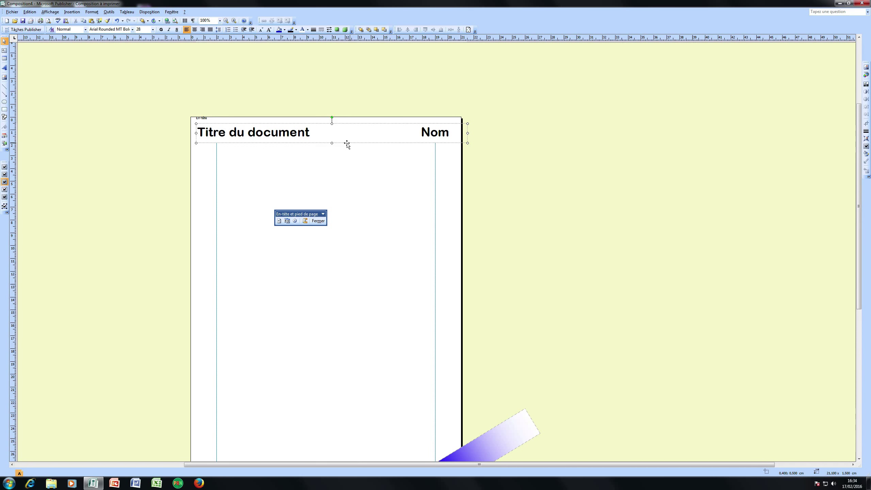
click(285, 30)
click(297, 53)
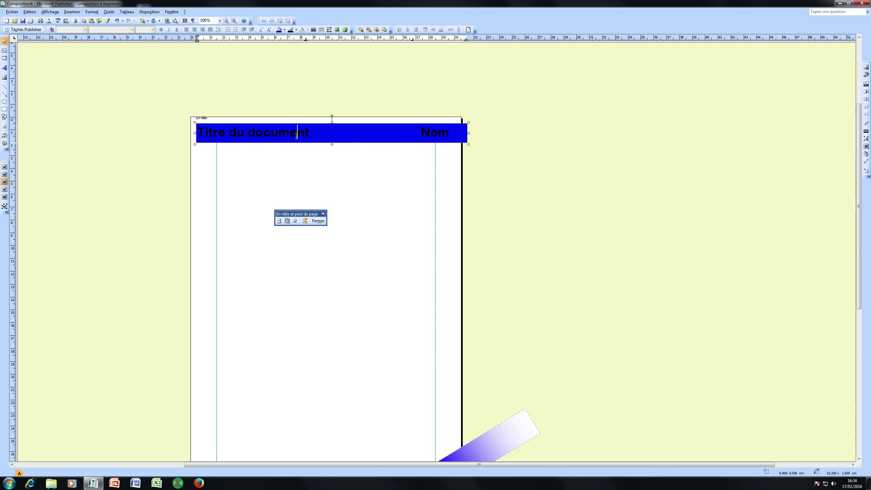
triple_click(330, 132)
click(231, 204)
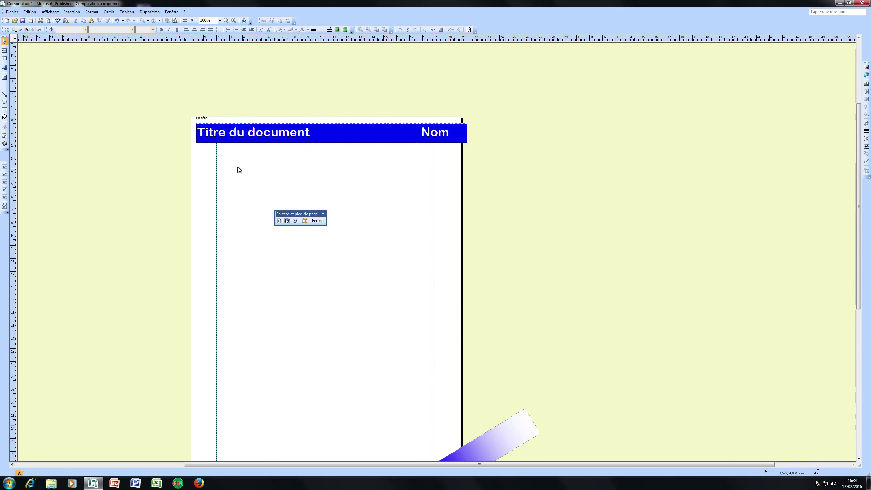
Extend the header box past the page's left edge to about 22.2 cm wide and shift its text back inside the page
click(202, 144)
drag(195, 136, 185, 133)
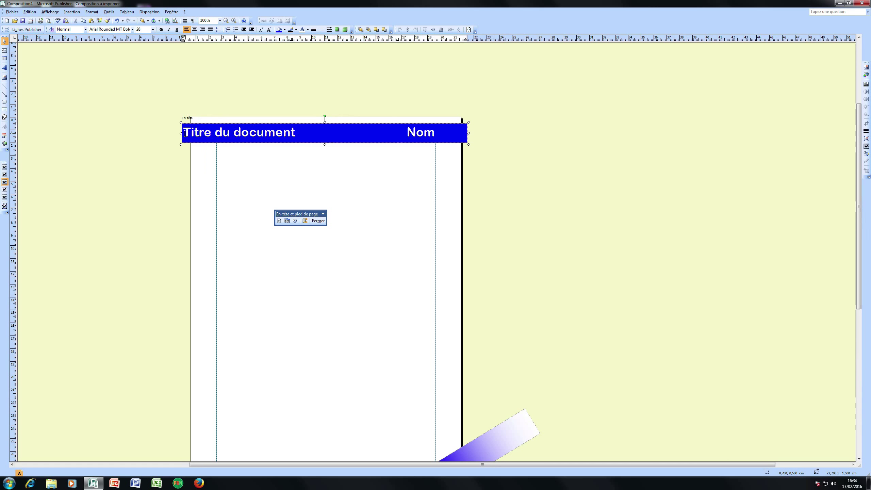
click(185, 133)
click(446, 167)
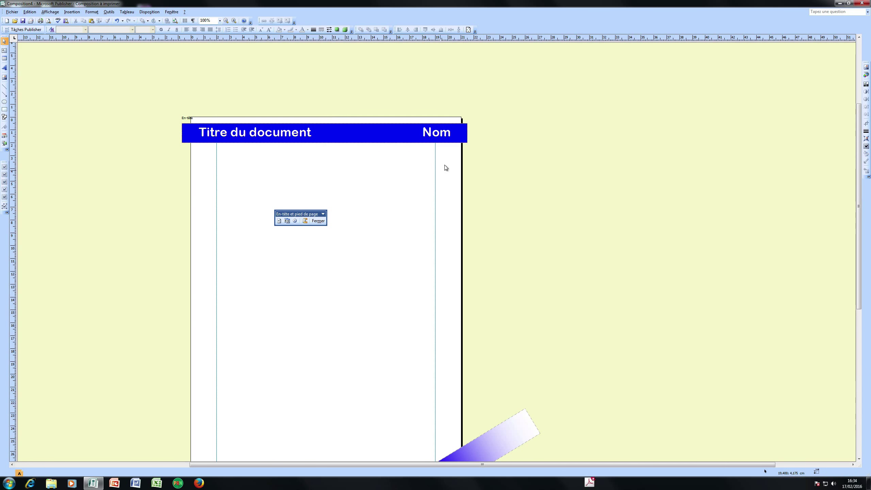
Rotate the blue header box slightly clockwise and close the header view
click(357, 134)
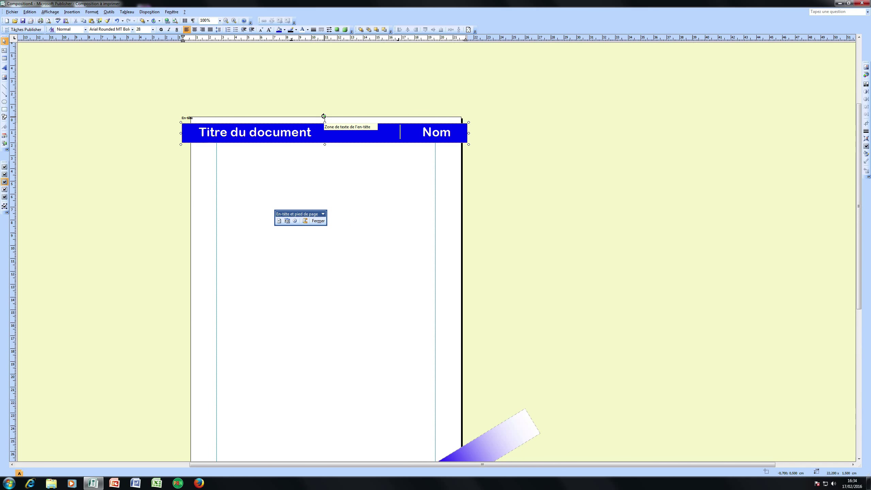
drag(323, 116, 327, 89)
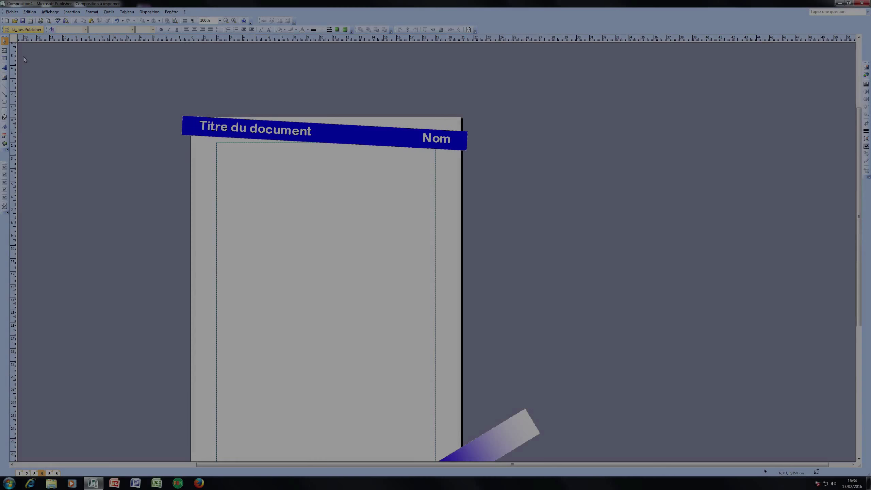
Check the tilted header on pages 1 to 5 of the document
click(34, 473)
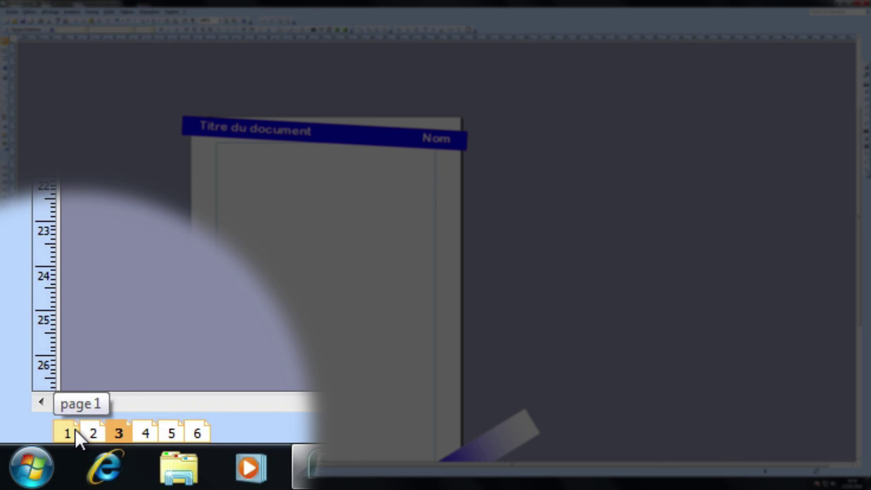
click(73, 438)
click(98, 441)
click(119, 441)
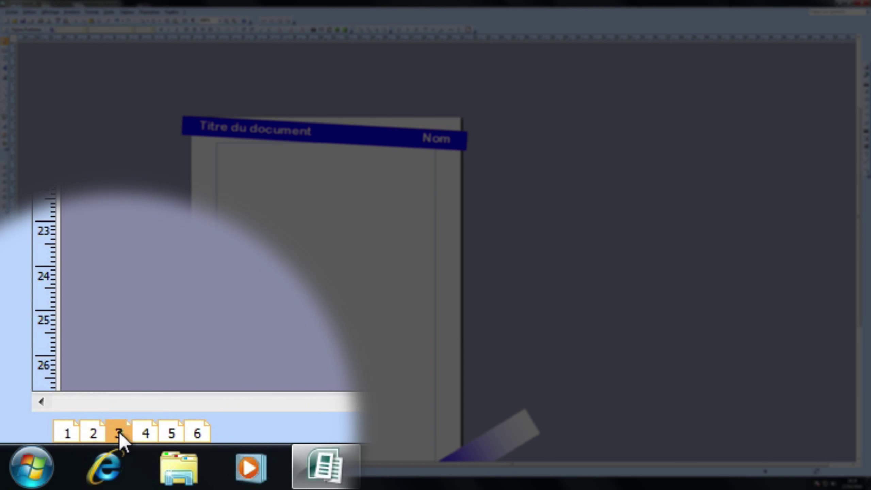
click(145, 433)
click(171, 434)
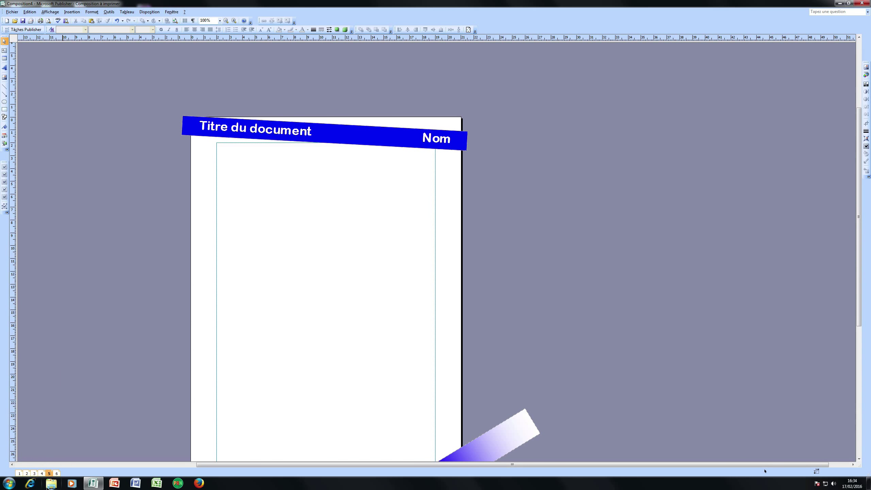
Check the headers and page numbers in the six-page print preview and close the preview
click(49, 21)
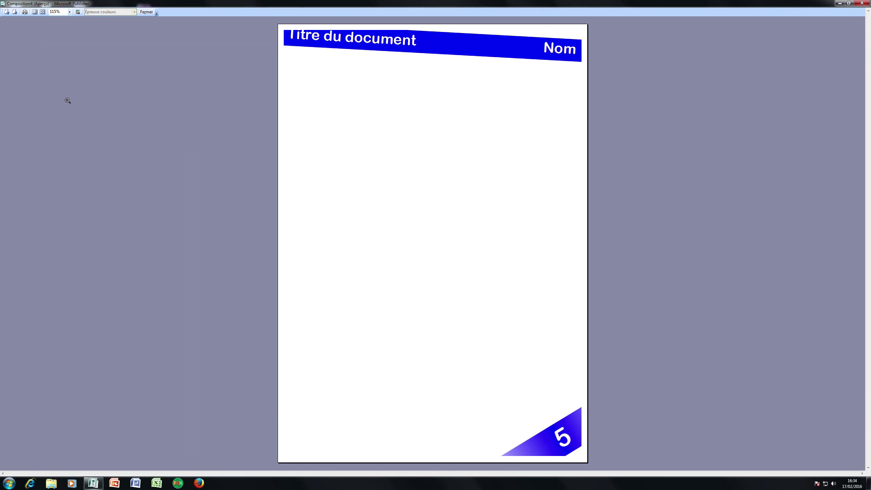
click(43, 12)
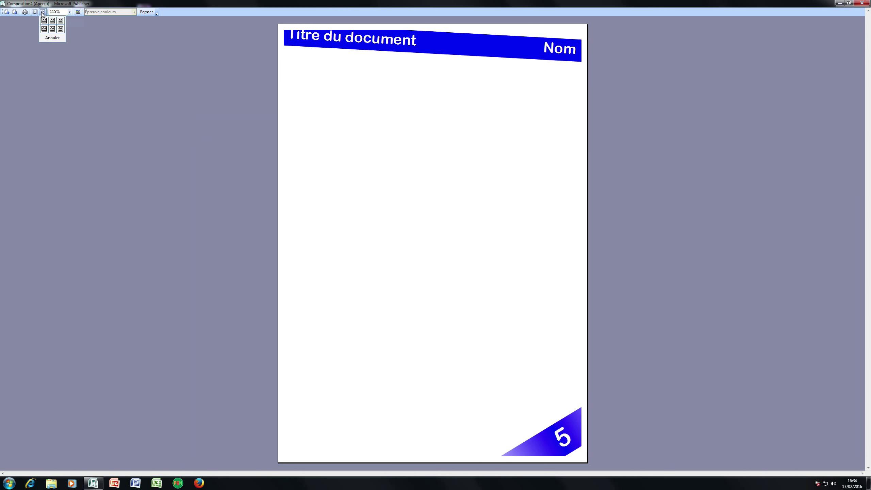
click(60, 30)
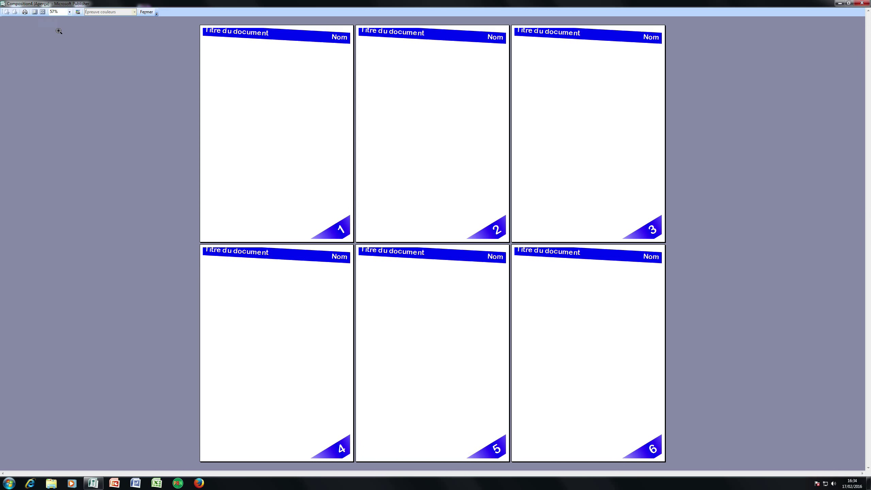
click(146, 11)
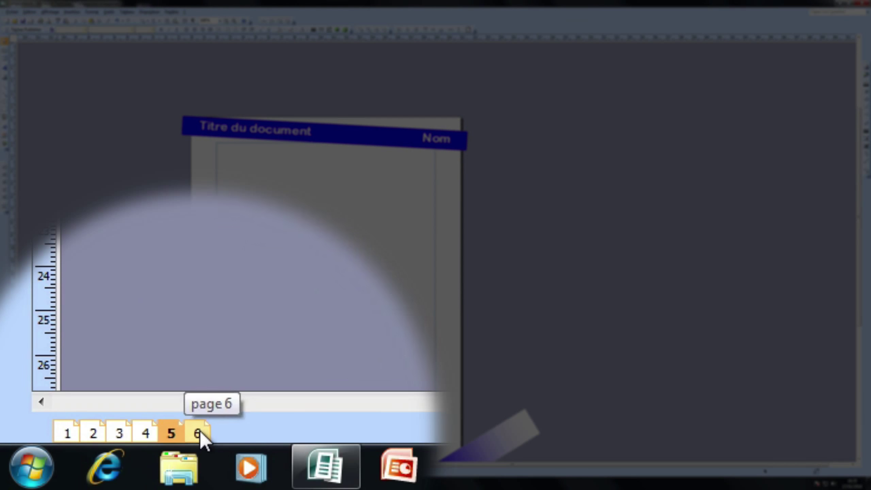
Delete pages 6, 5, 4, 3 and 2 one after another, keeping only page 1 of the document
right_click(56, 475)
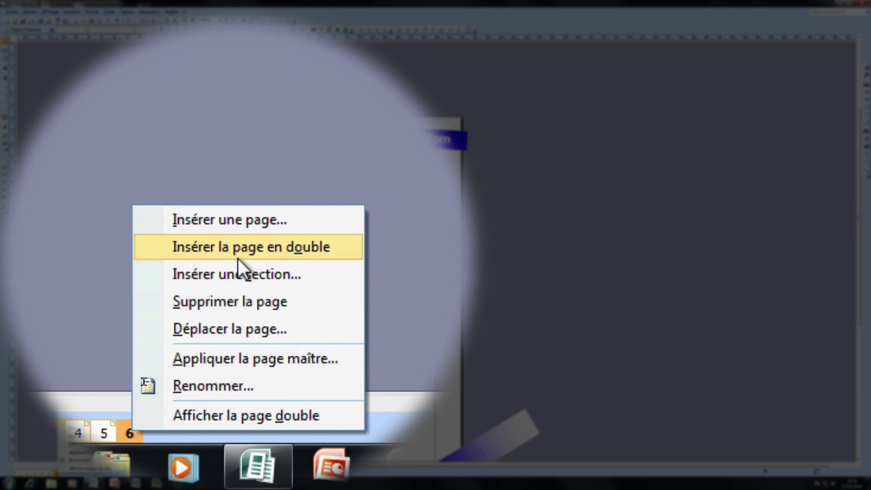
click(238, 301)
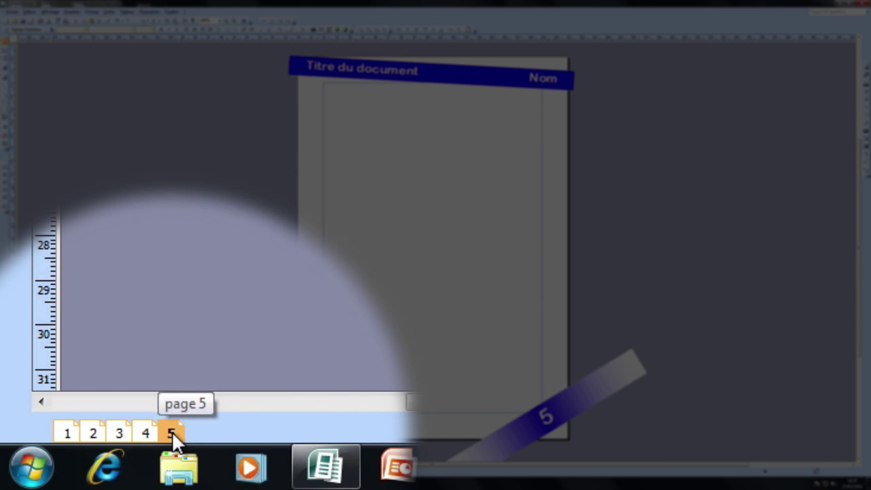
right_click(173, 441)
click(236, 304)
right_click(146, 441)
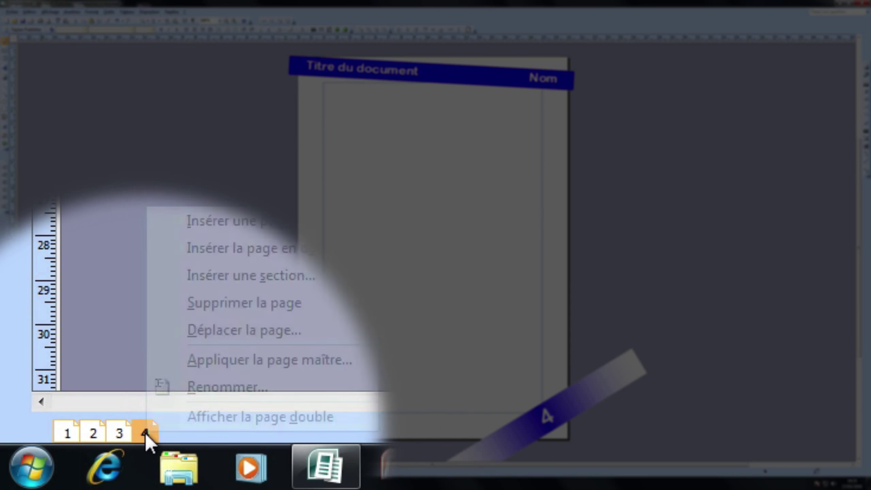
click(237, 303)
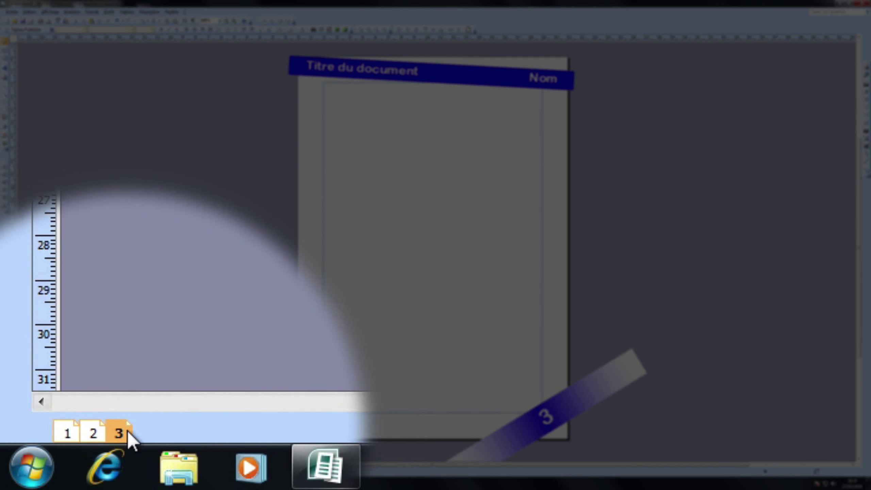
right_click(128, 433)
click(223, 301)
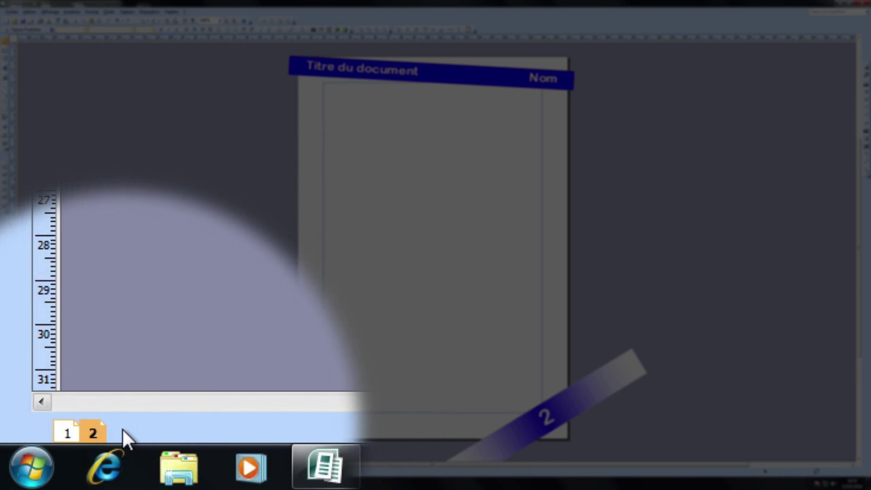
right_click(96, 435)
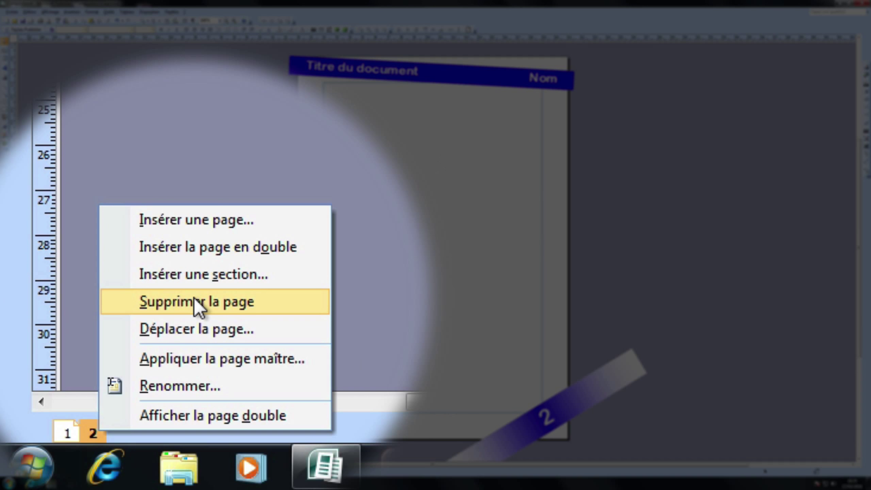
click(194, 301)
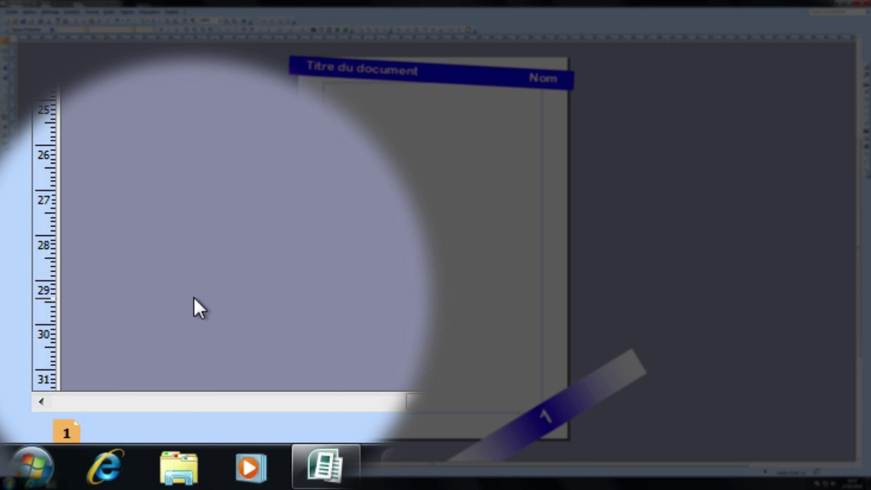